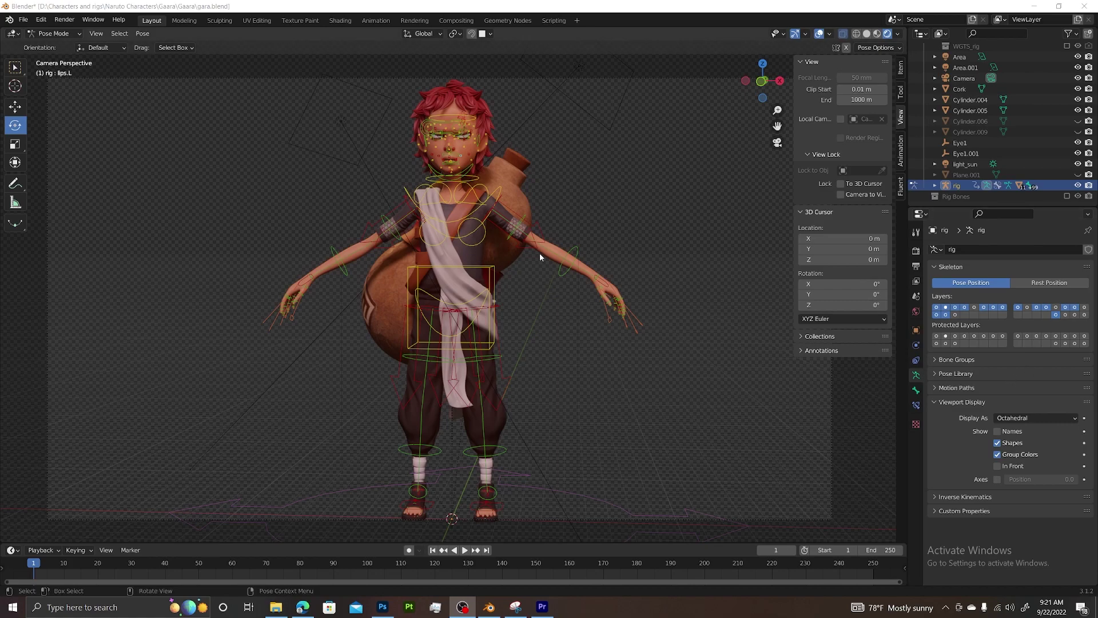
Step: Leave the camera view, frame the torso control and zoom in on the character's face
left_click(492, 270)
key("KP_0")
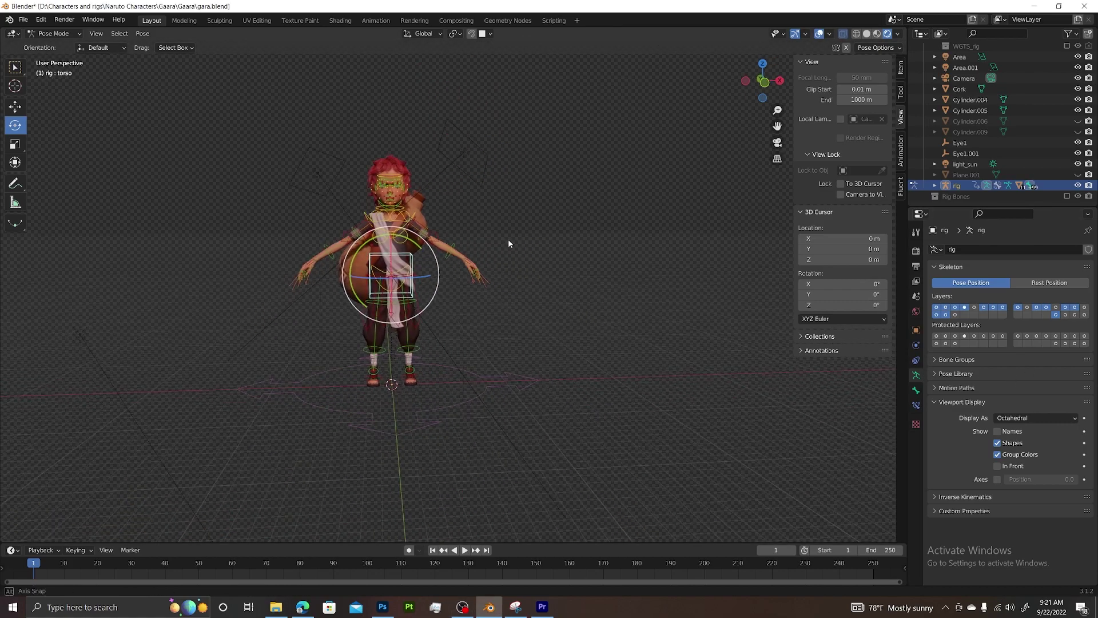
key("KP_Decimal")
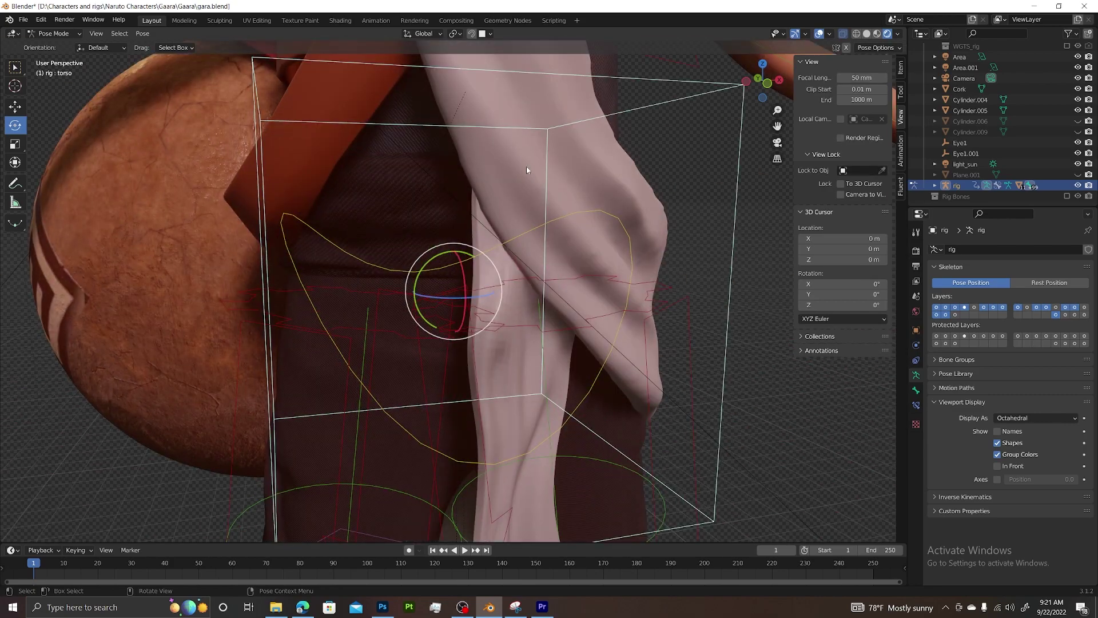
scroll(527, 172, "down", 5)
scroll(425, 118, "up", 6)
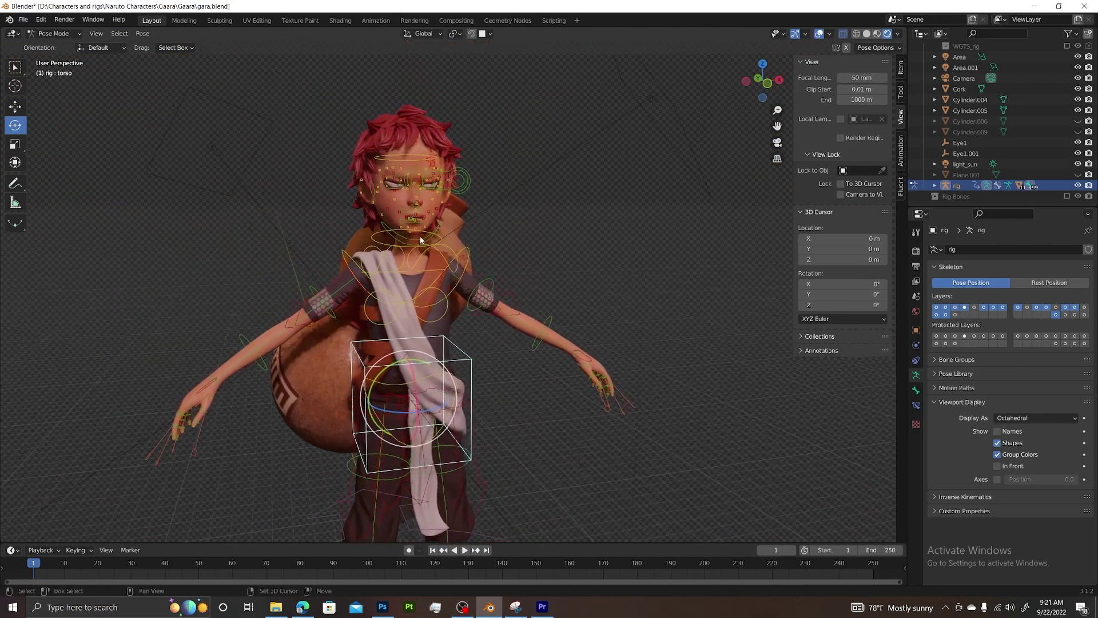
left_click(509, 215)
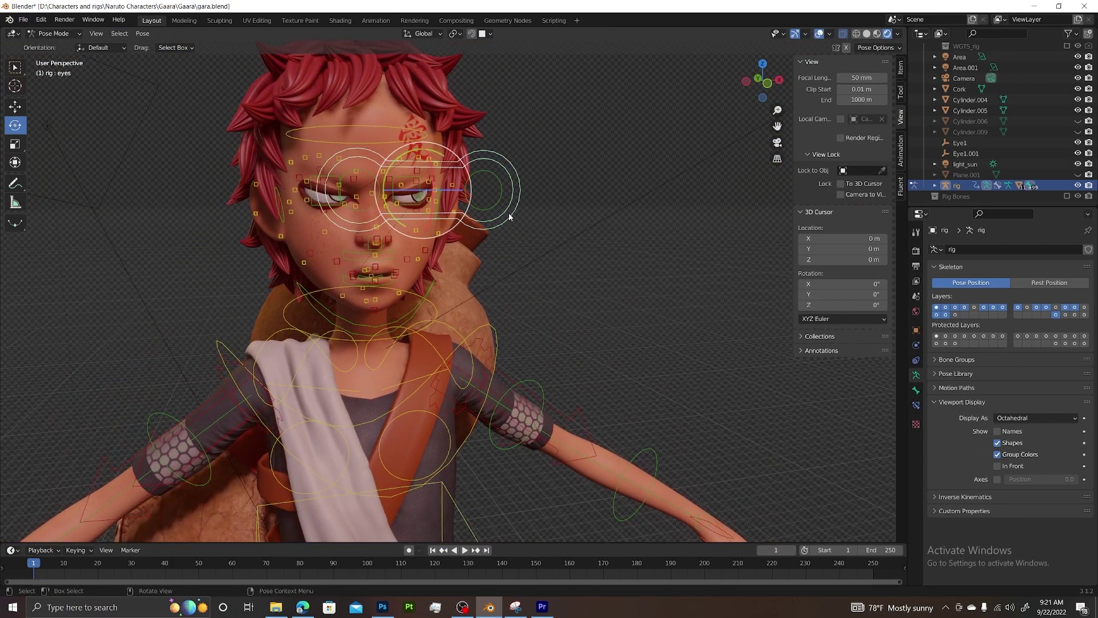
key("g")
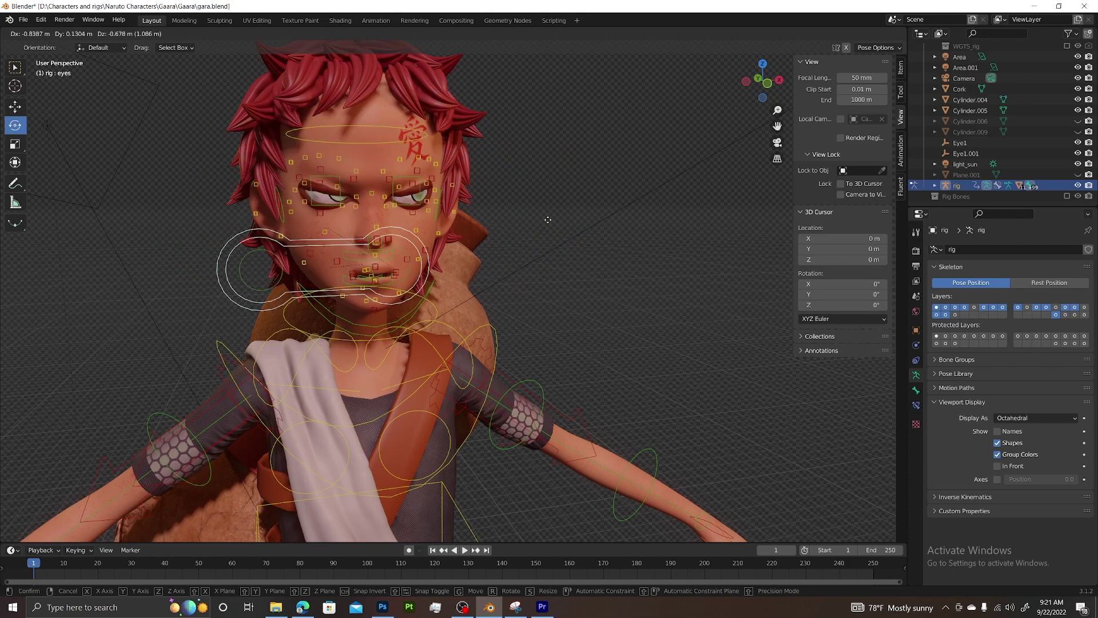
key("Escape")
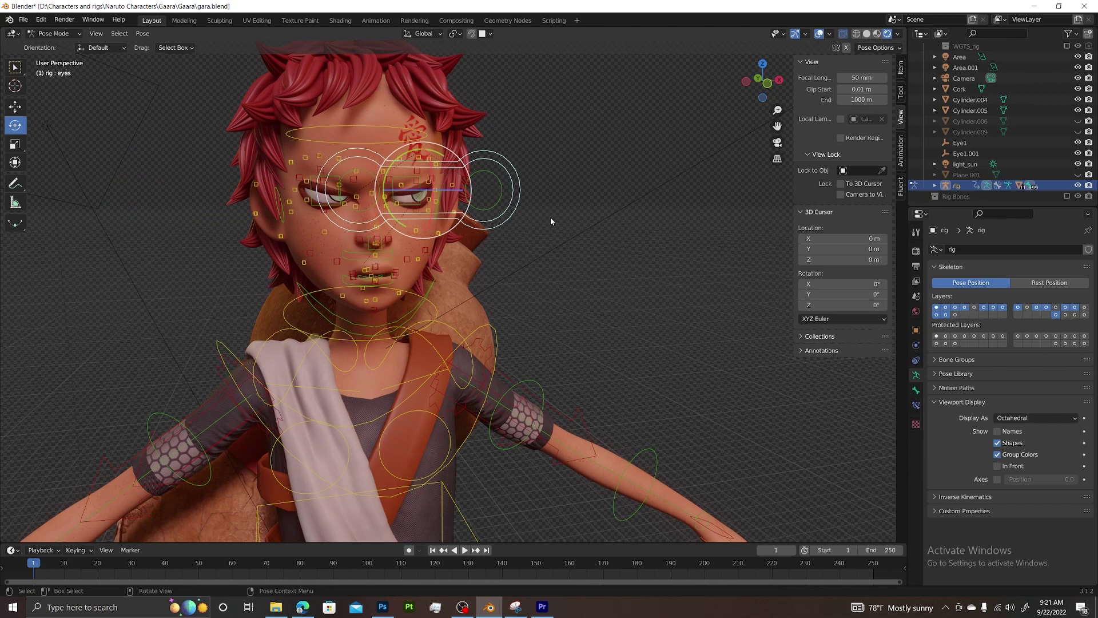
left_click(523, 167)
middle_click_drag(522, 167, 520, 178)
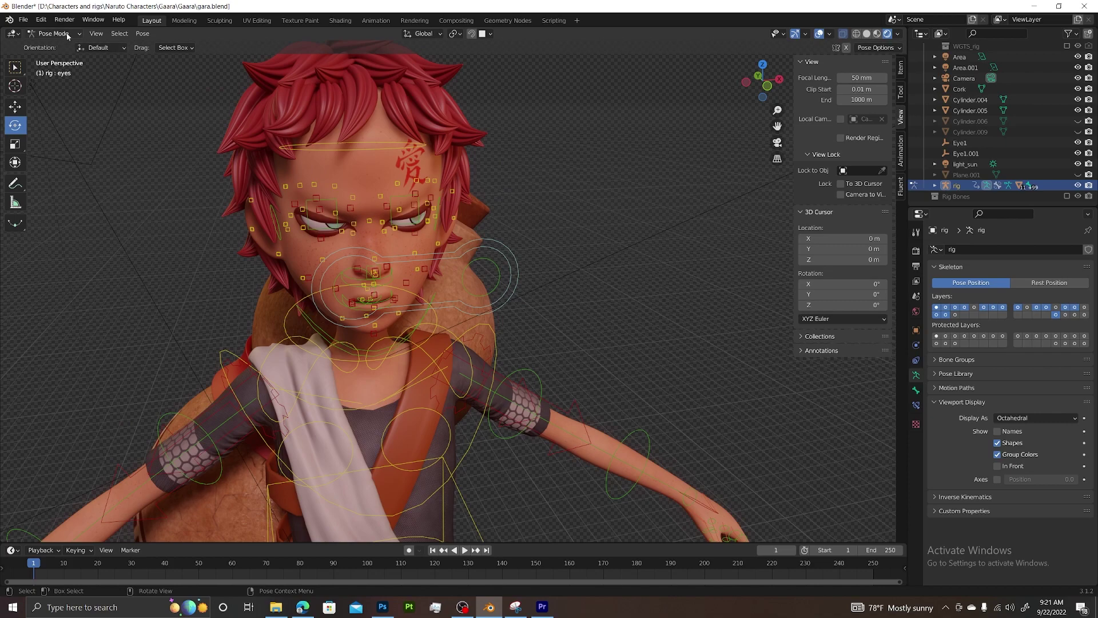
key("ctrl+z")
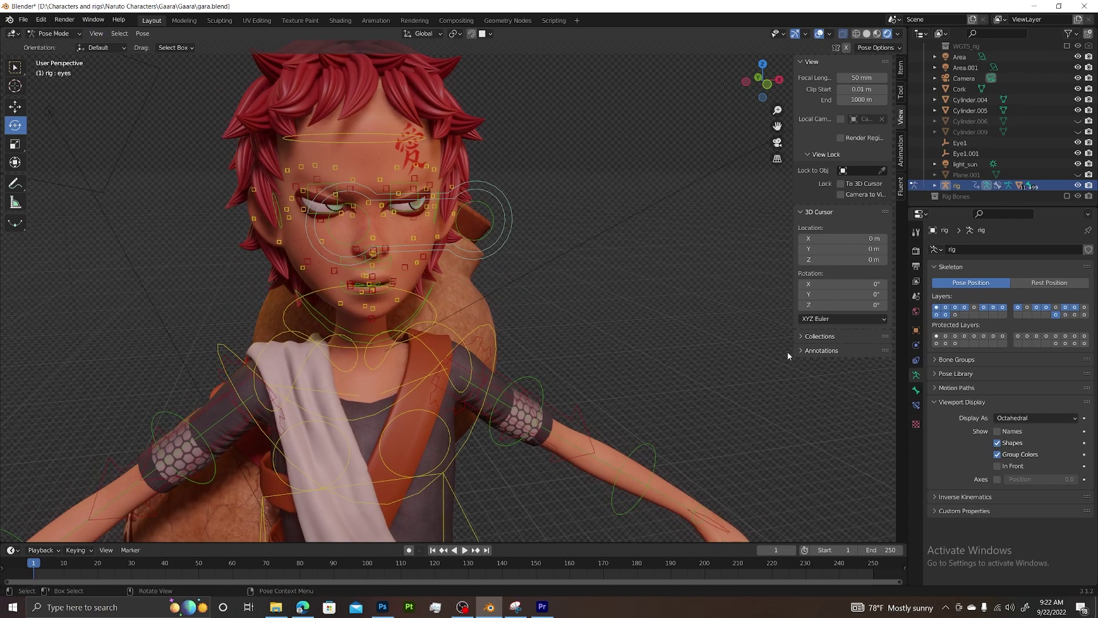
Step: Show only the MCH bone layer and orbit to a close side view of the head
left_click(1075, 315)
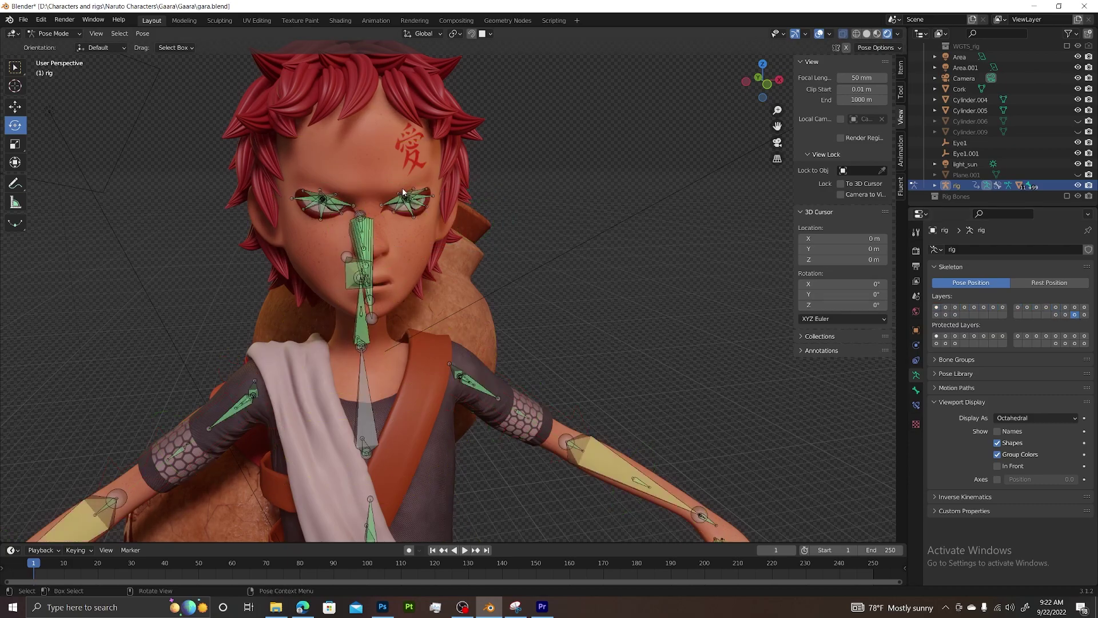
scroll(405, 187, "up", 5)
middle_click_drag(409, 184, 432, 238, "shift")
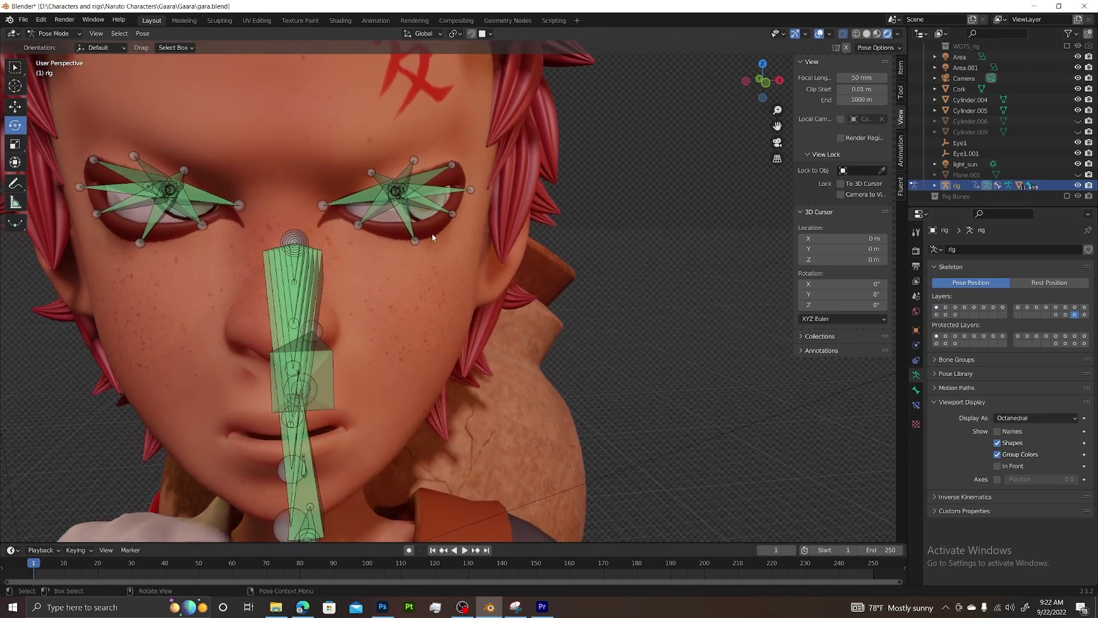
scroll(404, 191, "up", 3)
middle_click_drag(403, 192, 544, 198)
scroll(440, 217, "up", 2)
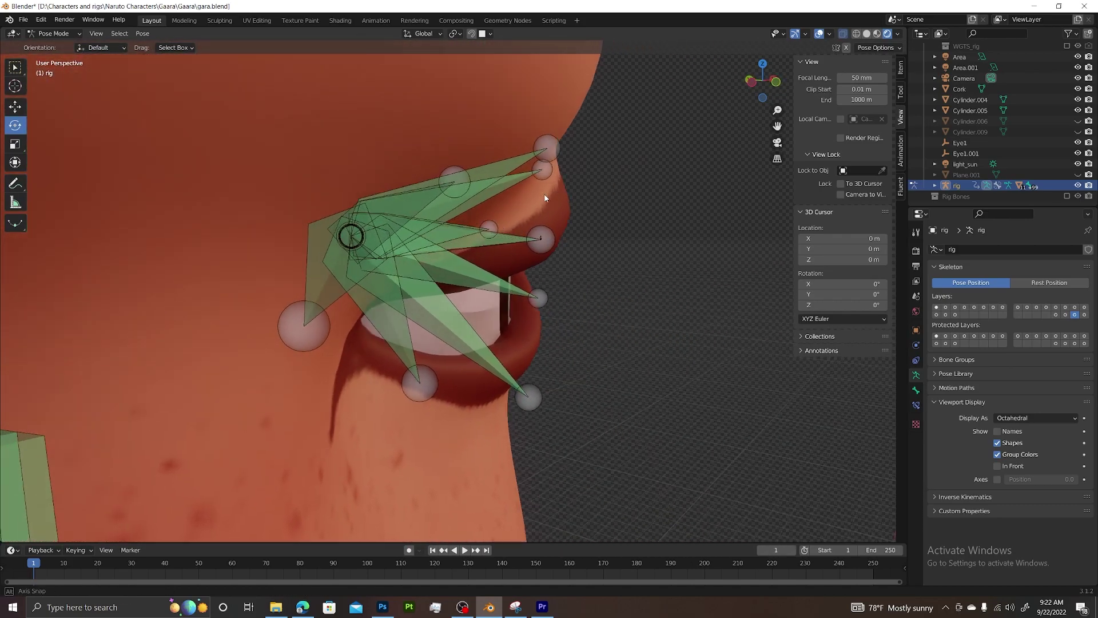
Step: Pick out the MCH-eye.L and MCH-eye.R bones over the eyes, then deselect them
left_click(513, 245)
middle_click_drag(513, 245, 541, 261)
left_click(546, 268)
scroll(543, 262, "down", 8)
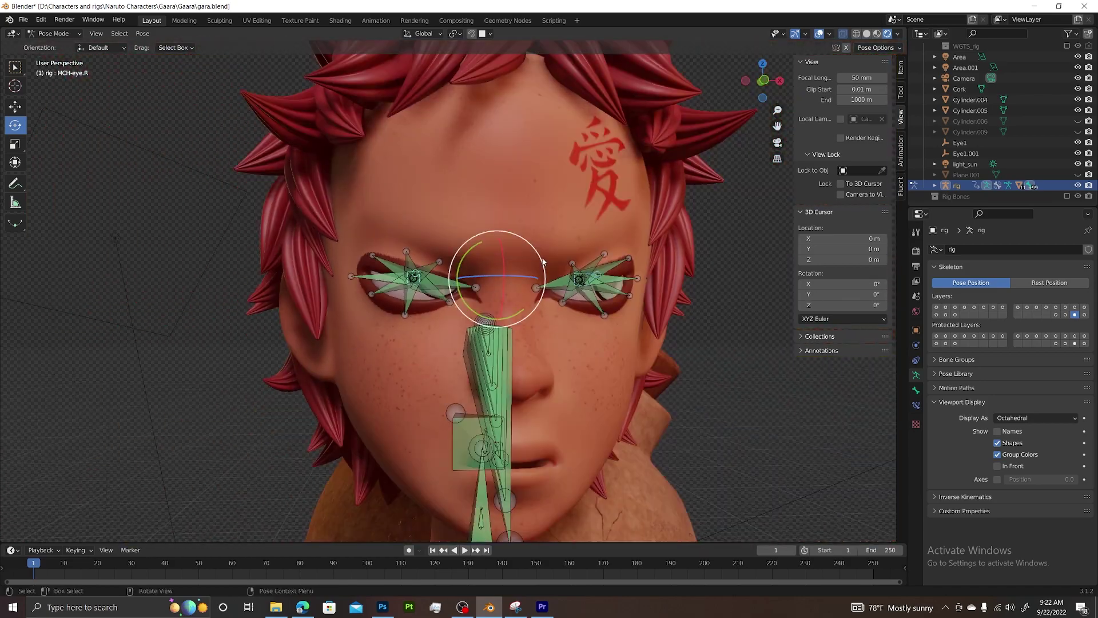
scroll(575, 288, "up", 2)
key("shift")
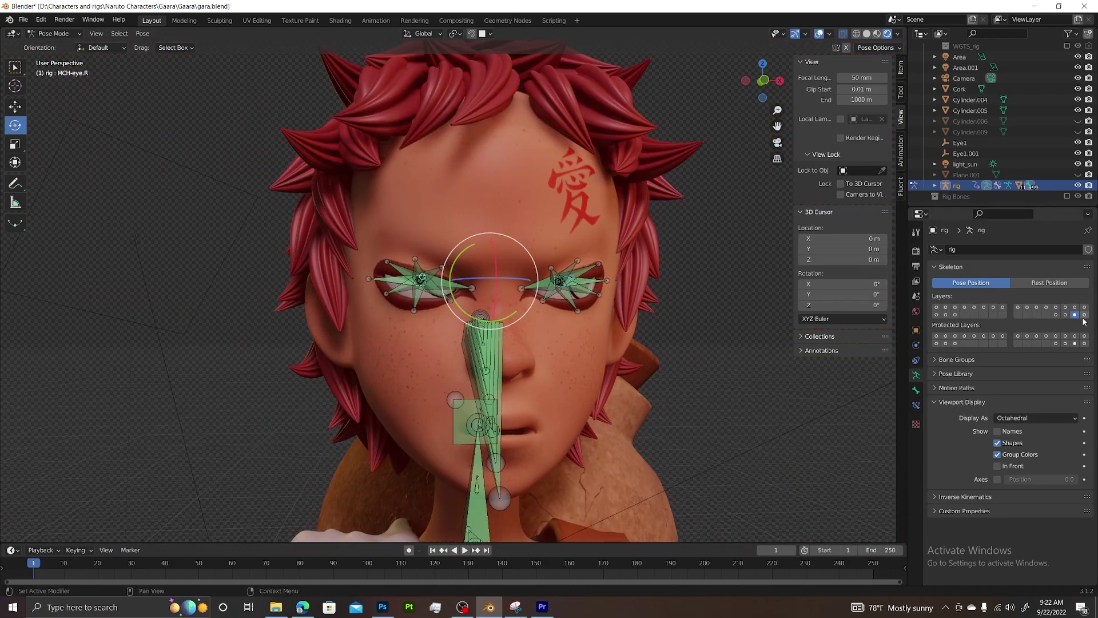
key("alt+a")
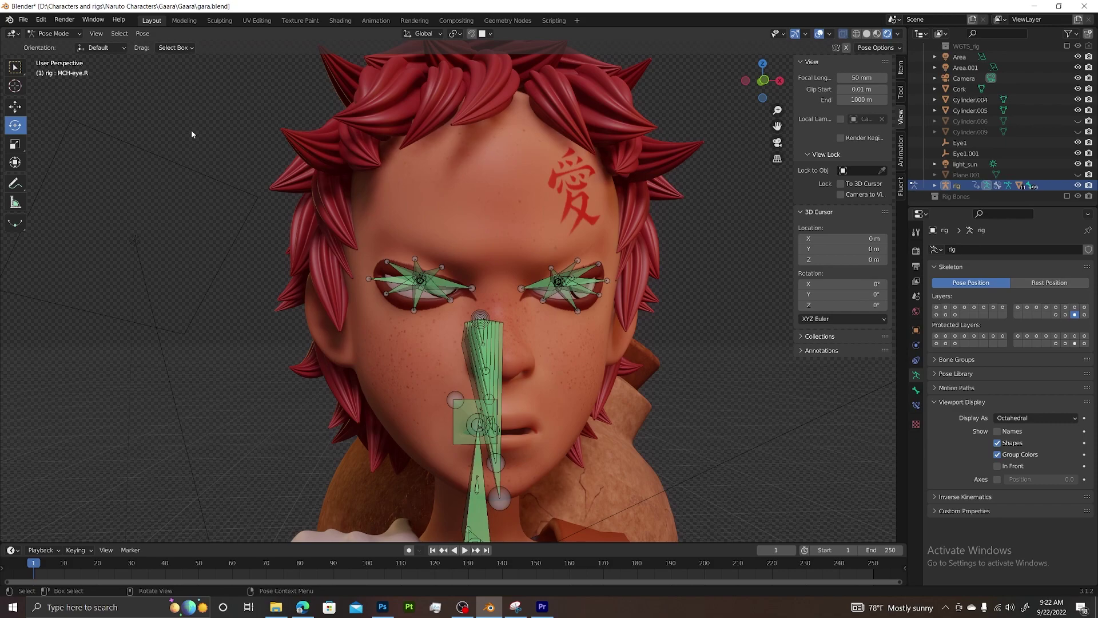
Step: Switch the rig from Pose Mode to Object Mode
left_click(57, 34)
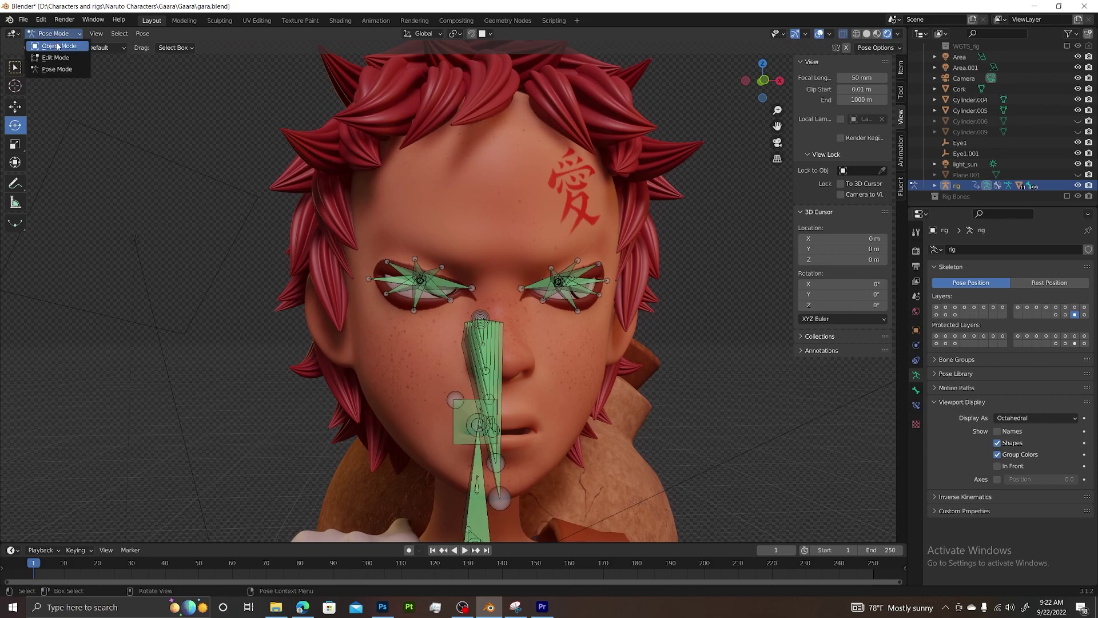
left_click(58, 46)
scroll(429, 236, "up", 3)
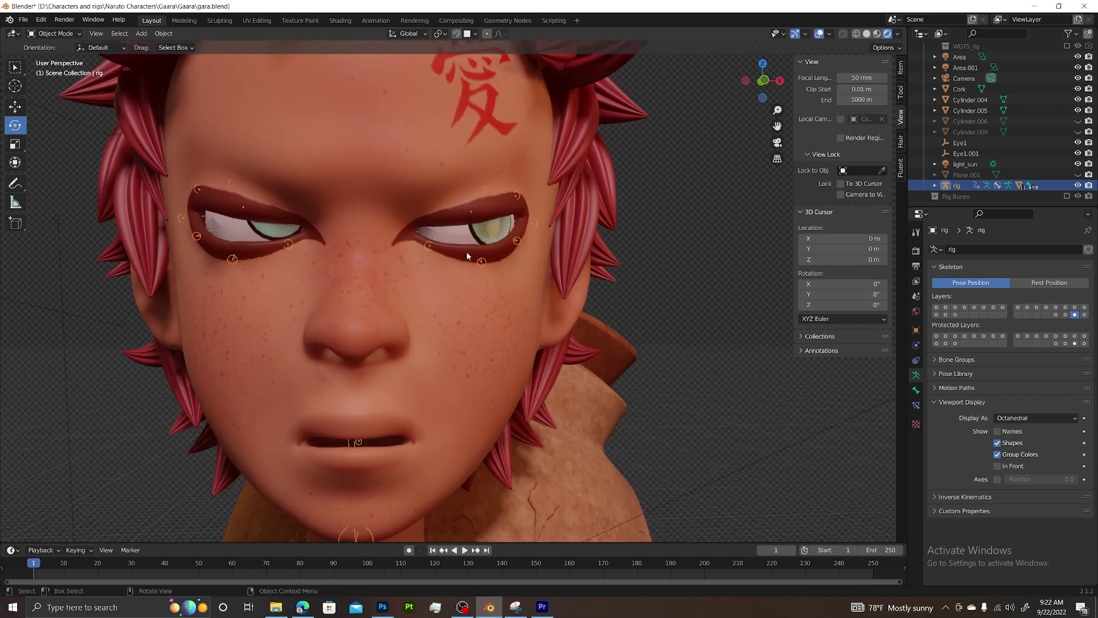
Step: Select the Eye_Iris and Eye_Sclera.001 meshes and test-rotate one, then undo the rotation
left_click(461, 236)
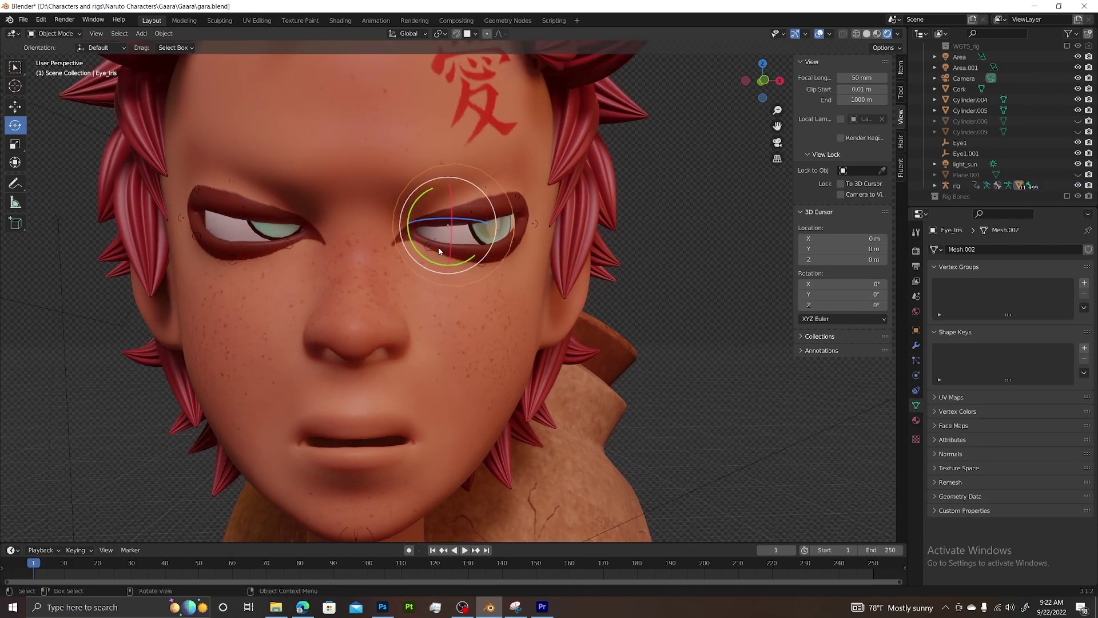
middle_click_drag(439, 251, 457, 239)
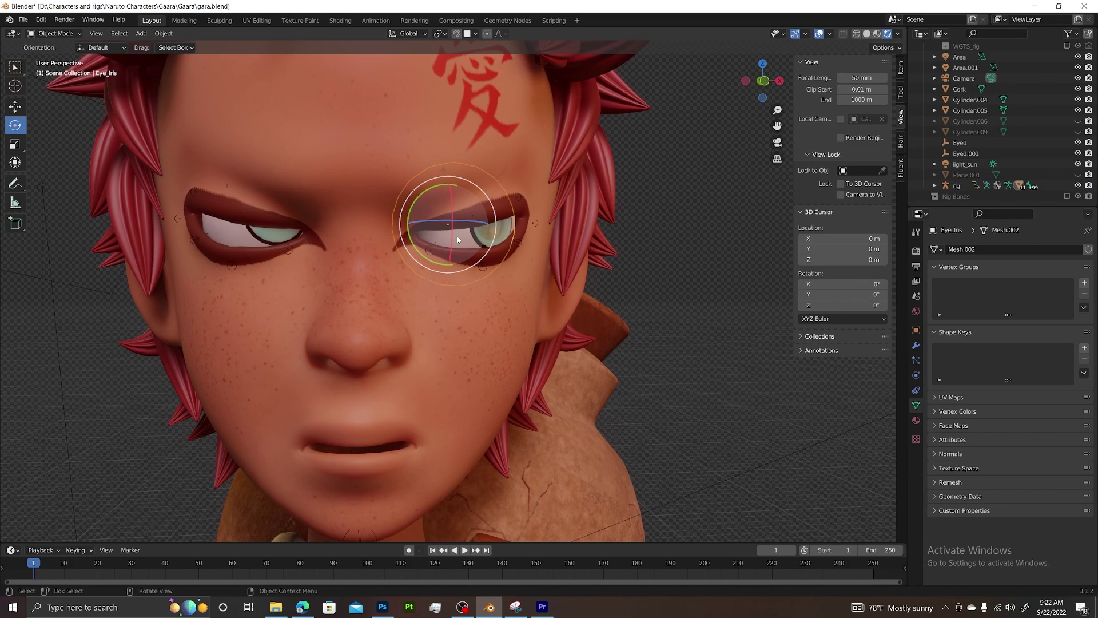
left_click(458, 239)
left_click(236, 238)
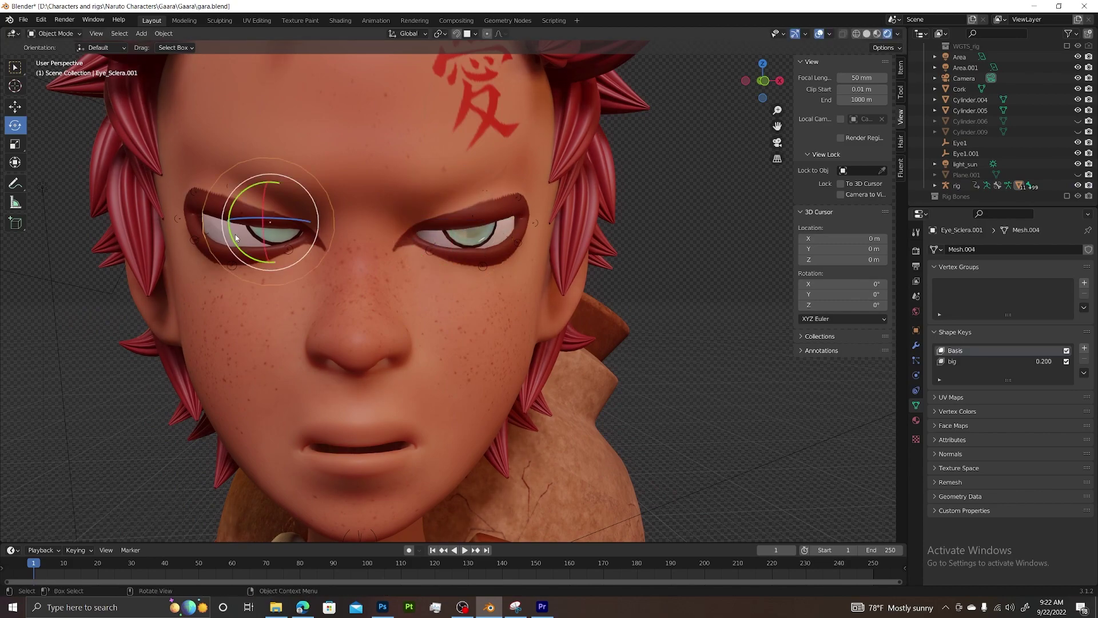
left_click_drag(235, 238, 263, 236)
key("ctrl+z")
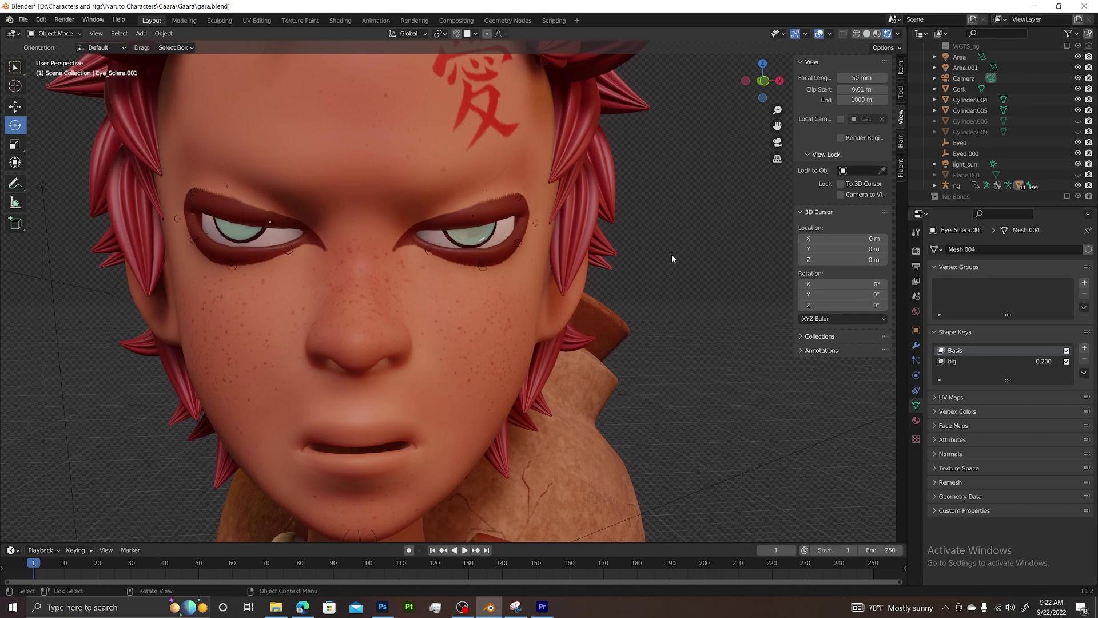
Step: Select the right eye's Eye_Iris mesh, then add the rig to the selection as active
left_click(463, 241)
scroll(500, 242, "up", 5)
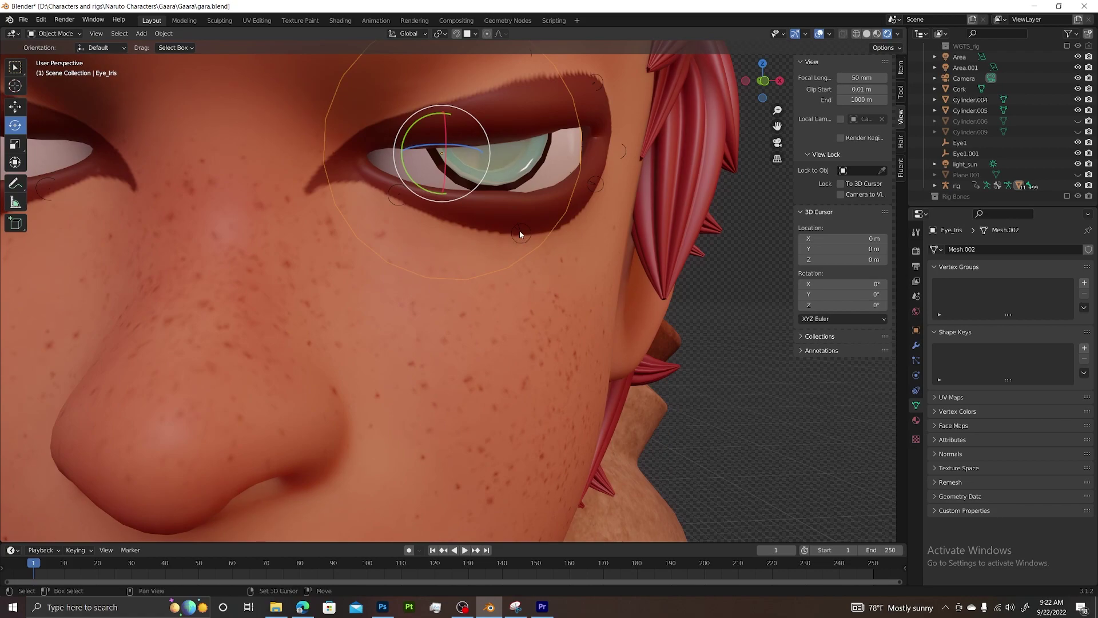
left_click(520, 231)
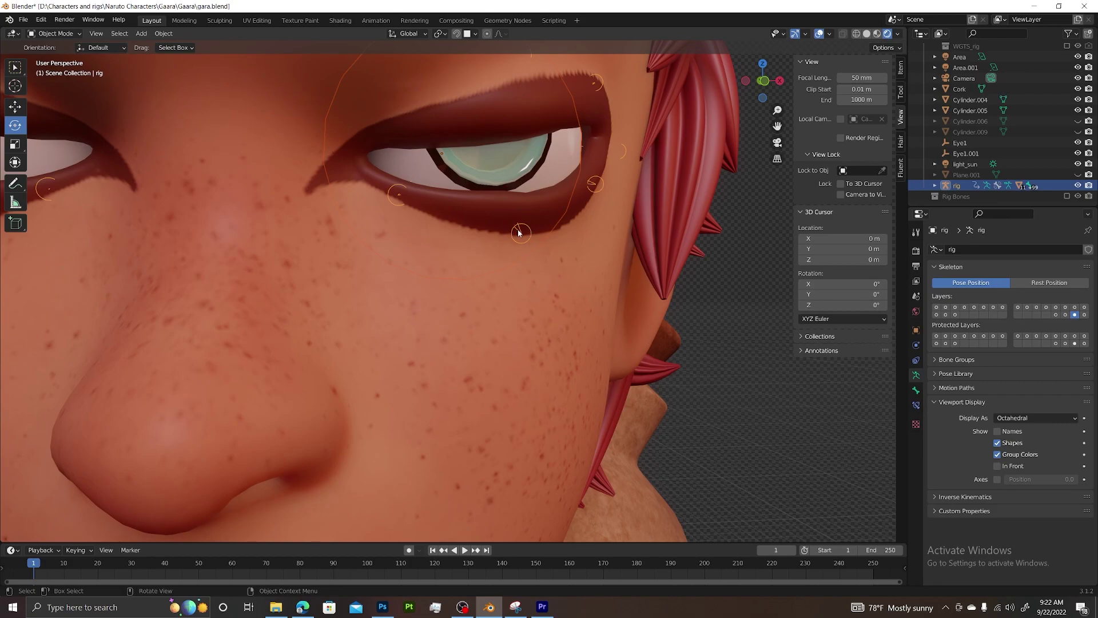
Step: Put the rig into Pose Mode and make MCH-eye.L the active bone
left_click(57, 35)
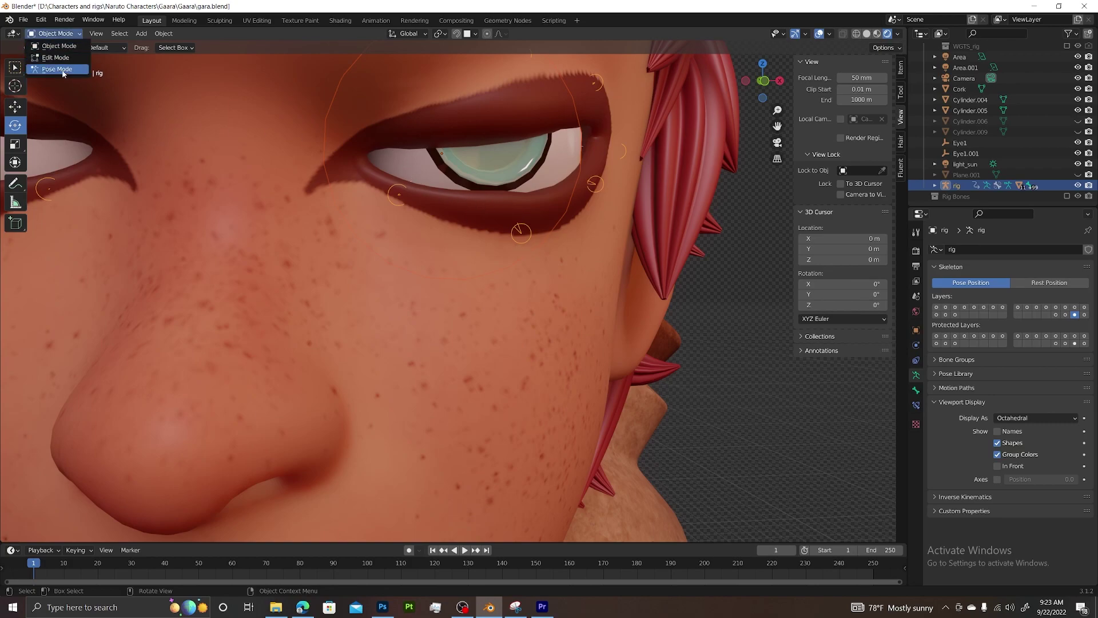
left_click(58, 70)
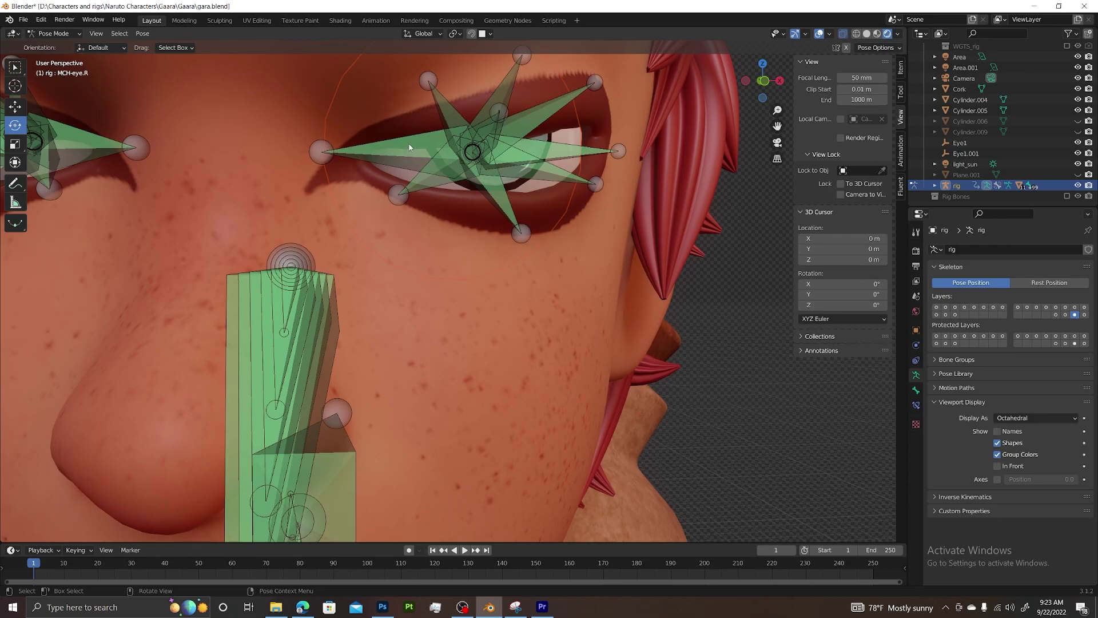
scroll(409, 147, "down", 1)
middle_click_drag(417, 152, 279, 144)
scroll(316, 184, "up", 2)
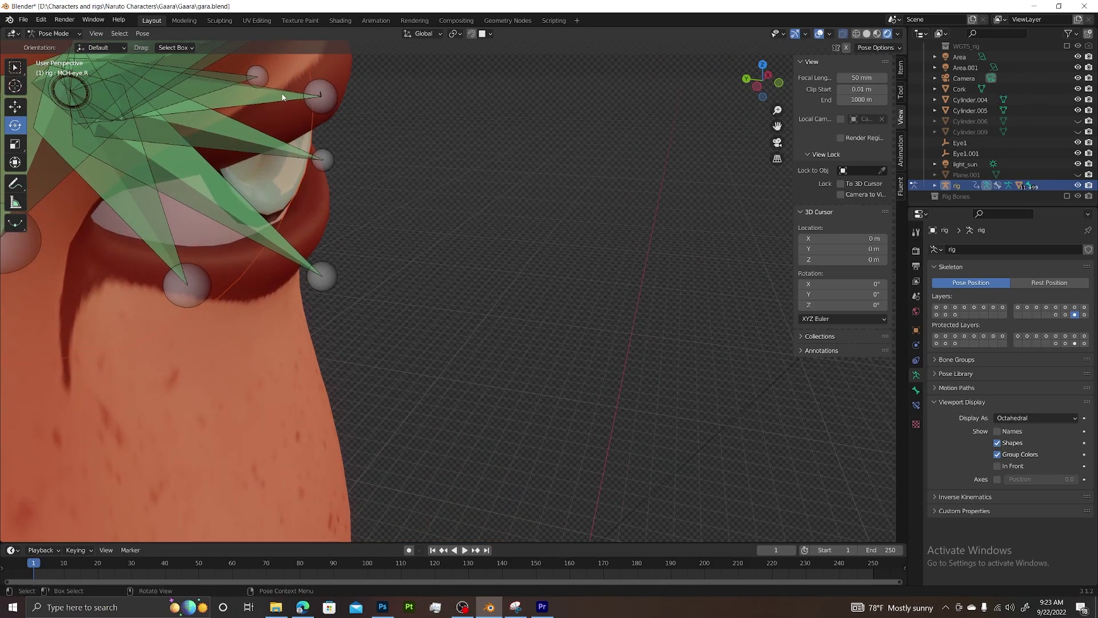
left_click(282, 95)
scroll(311, 113, "down", 3)
middle_click_drag(333, 218, 312, 170)
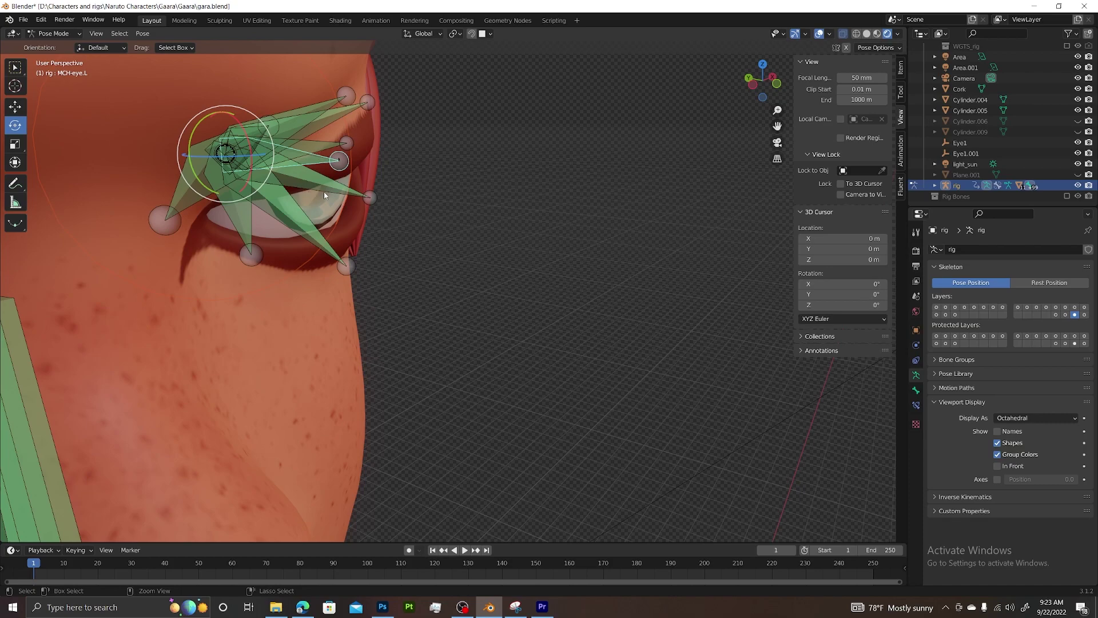
Step: Parent the iris mesh to MCH-eye.L with the Bone parent type
key("ctrl+p")
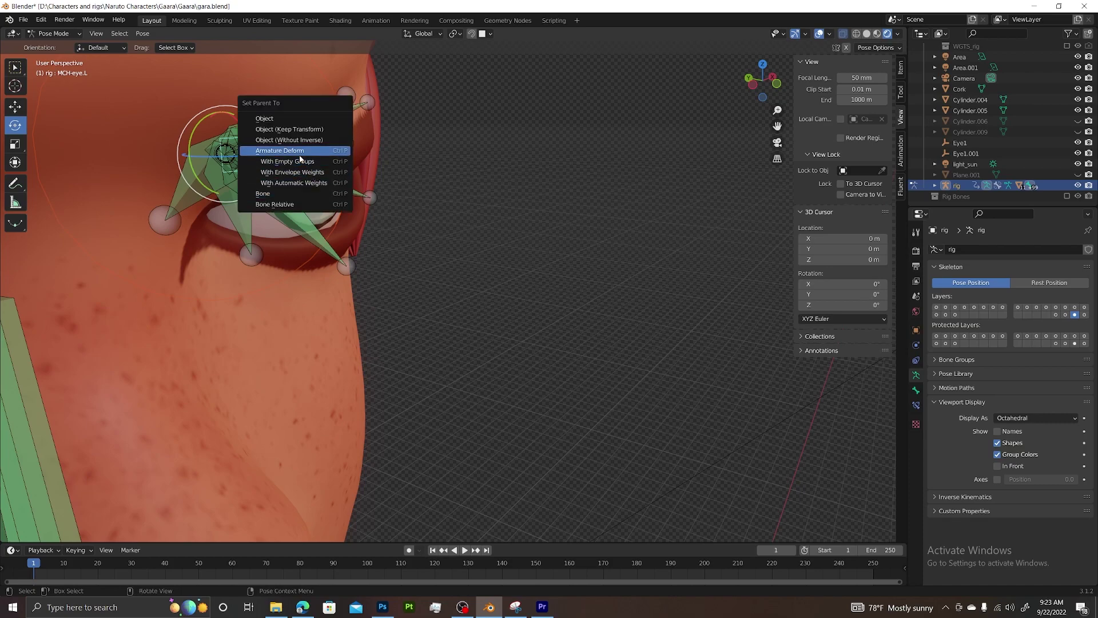
left_click(281, 198)
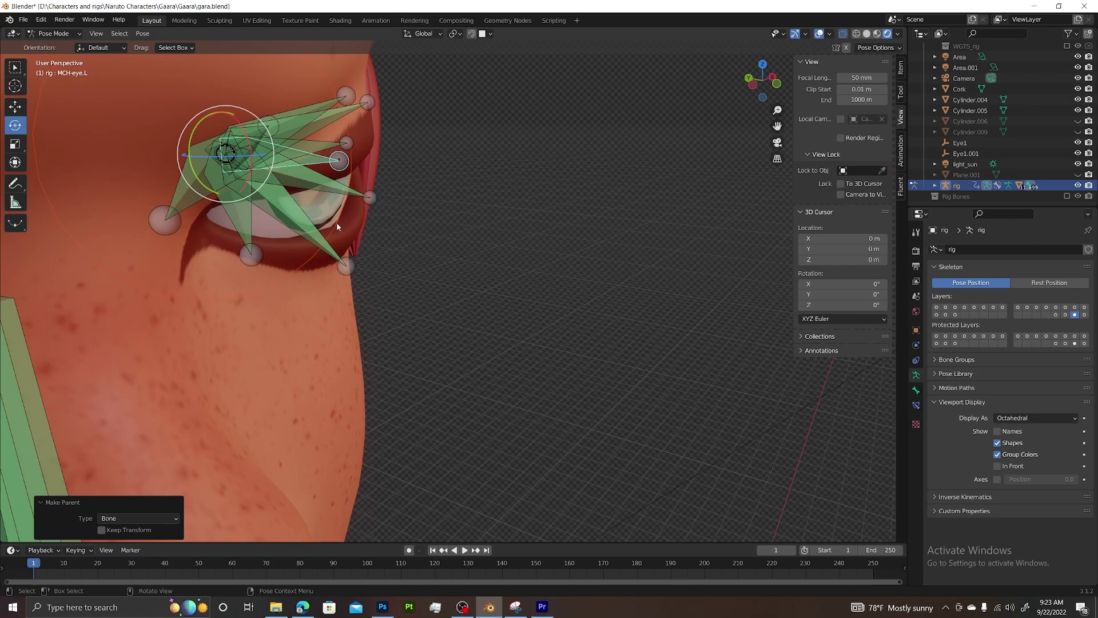
scroll(336, 227, "down", 3)
middle_click_drag(336, 227, 289, 197)
Step: Deselect the eye bones and switch the rig back to Object Mode
scroll(289, 194, "down", 3)
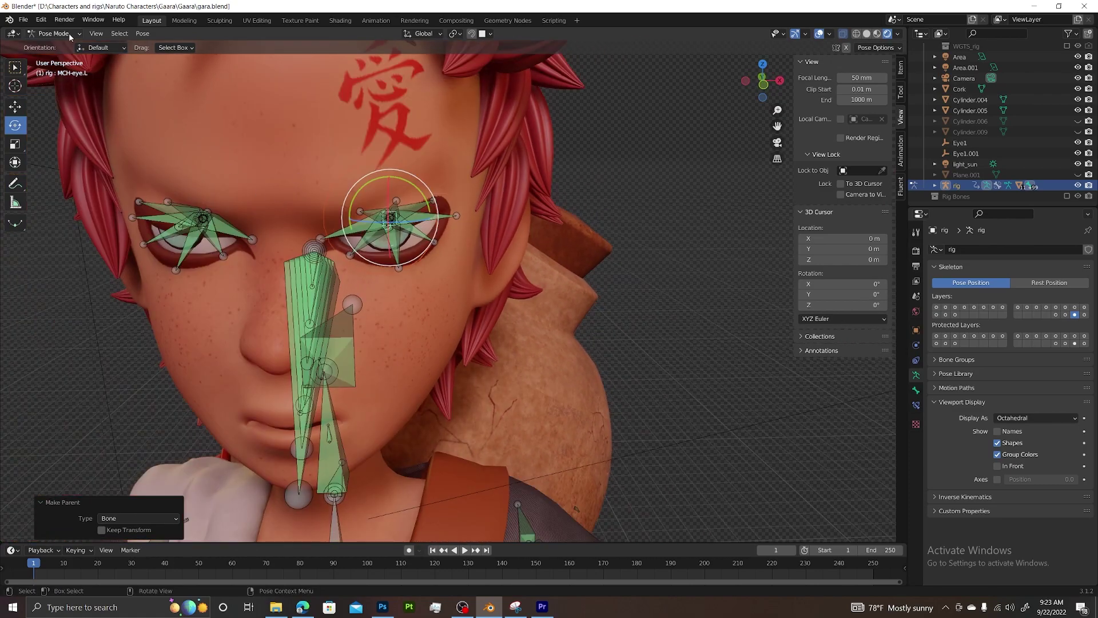
middle_click_drag(242, 147, 286, 255)
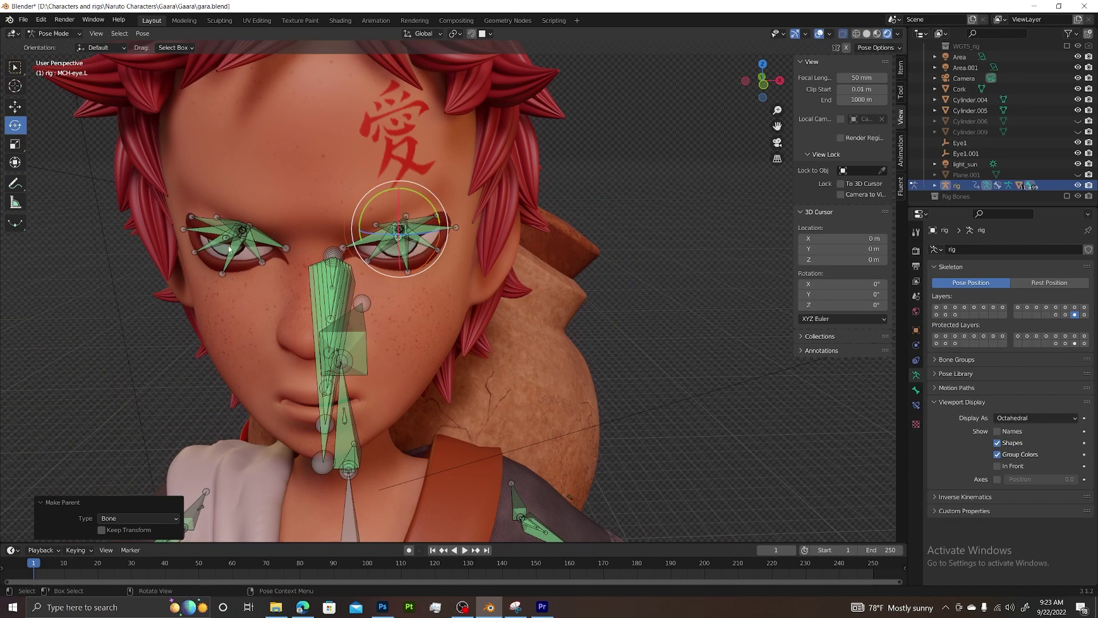
left_click(74, 242)
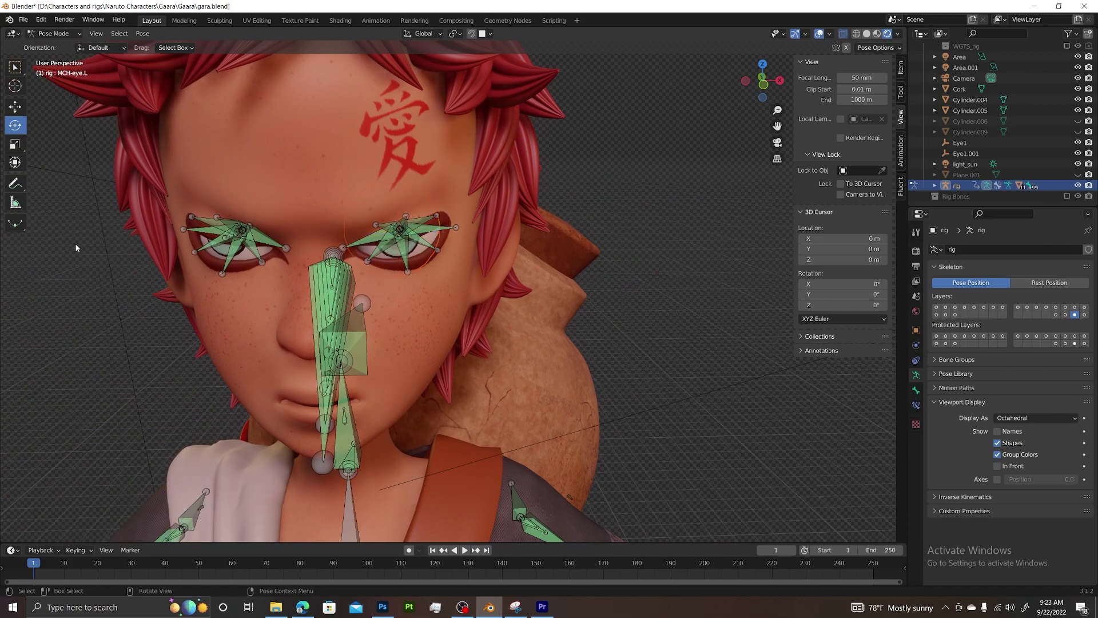
left_click(55, 34)
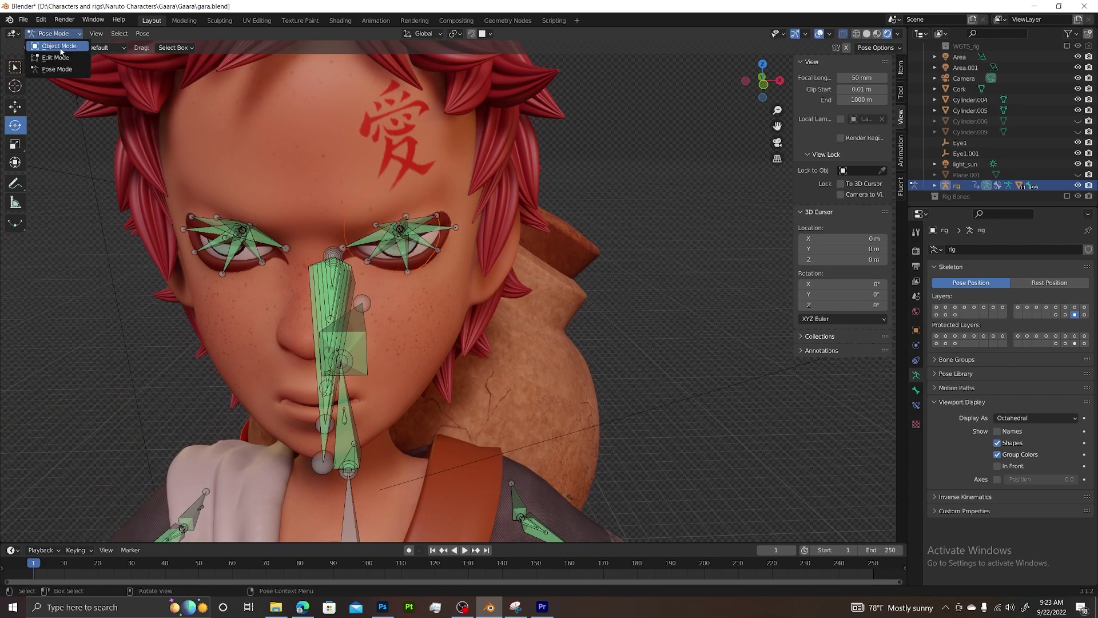
left_click(60, 52)
Step: Select the Eye_Sclera.001 eyeball, nudging its rotation slightly, and add the rig to the selection
middle_click_drag(189, 240, 286, 251)
left_click(211, 258)
scroll(305, 249, "up", 4)
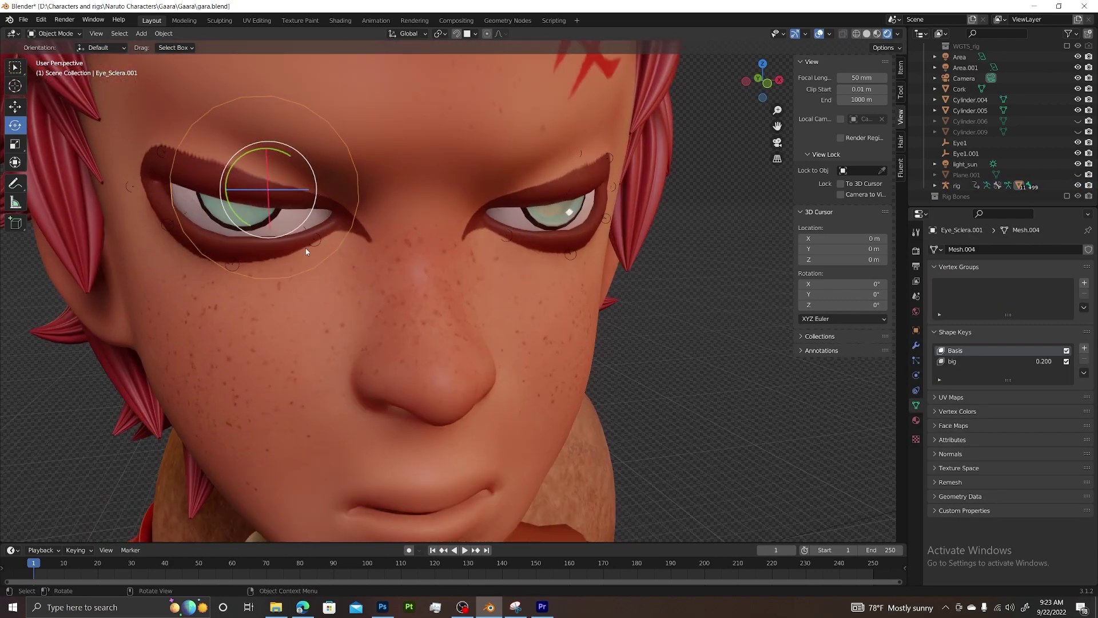
left_click_drag(286, 207, 292, 207)
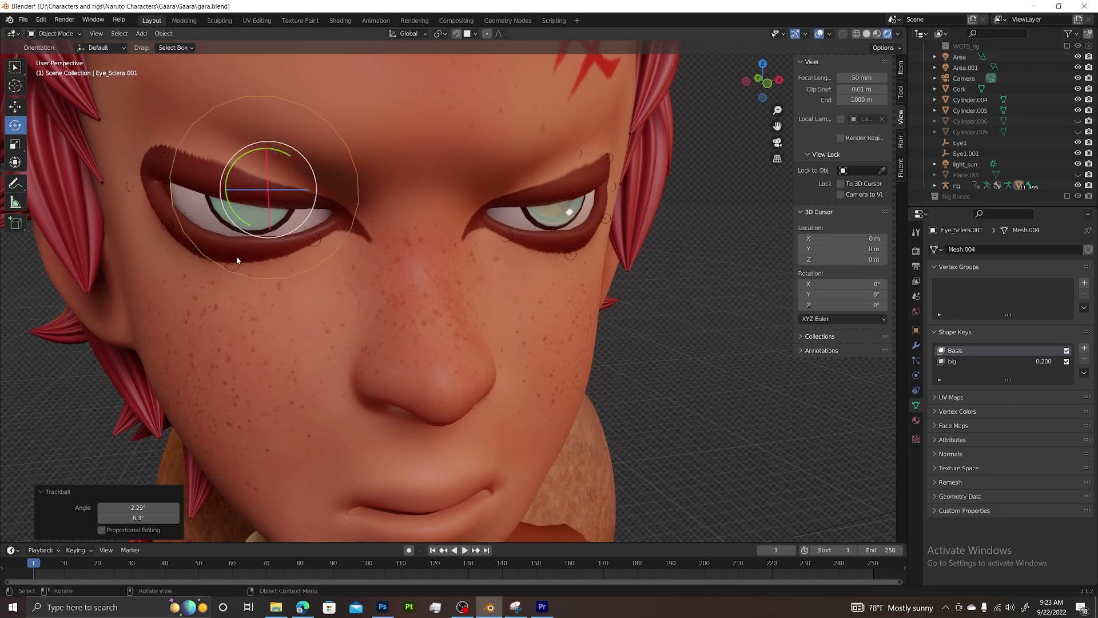
scroll(236, 257, "up", 3)
middle_click_drag(230, 259, 422, 280, "shift")
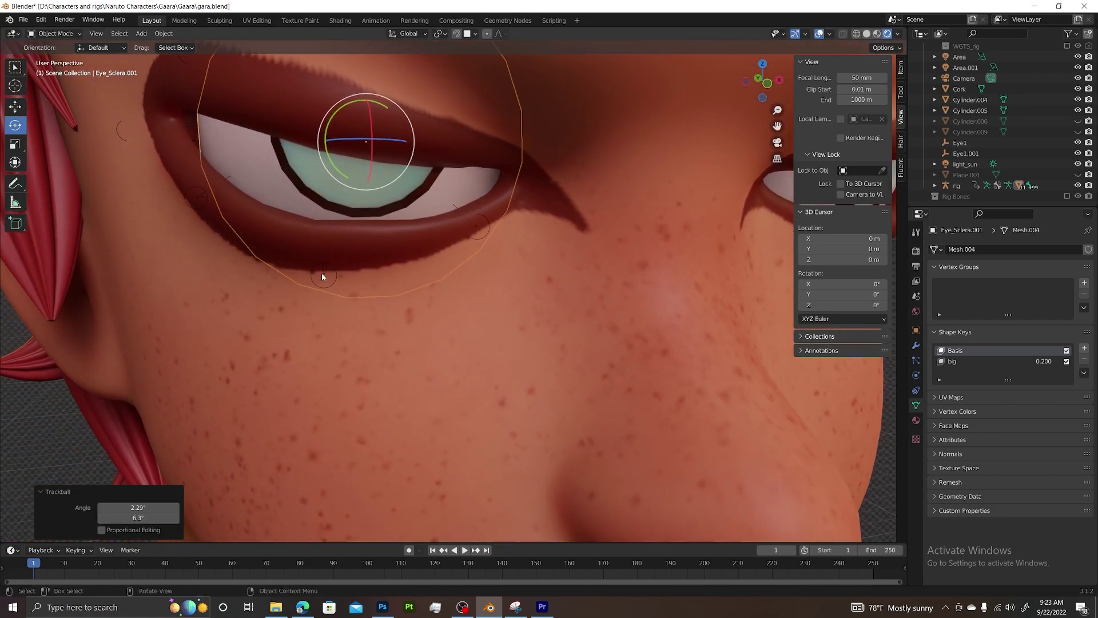
key("shift")
left_click(324, 273, "shift")
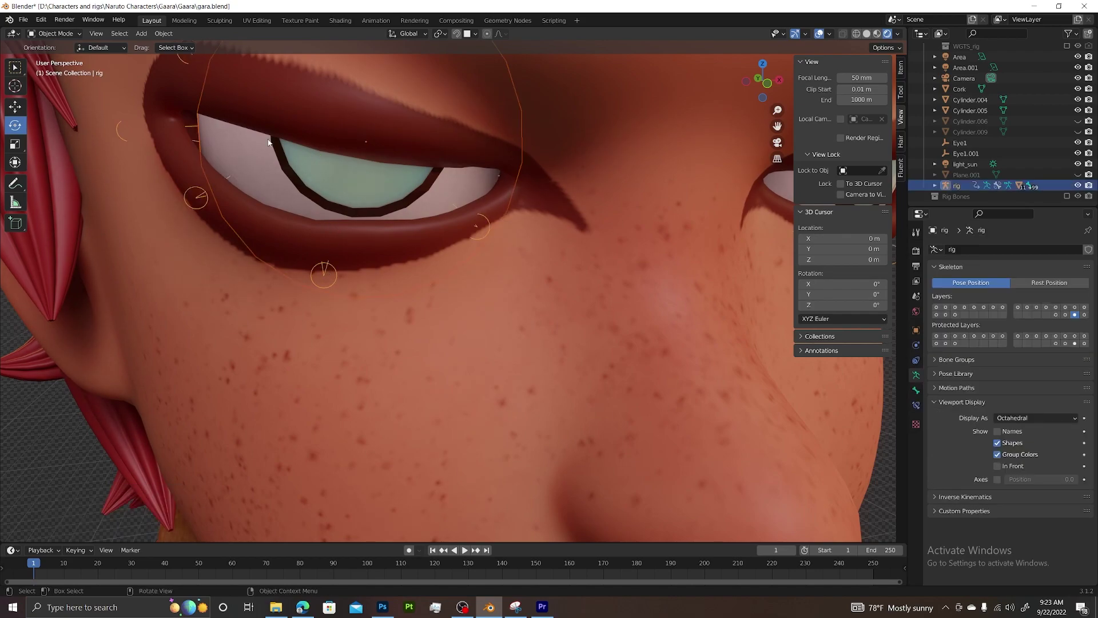
left_click(65, 37)
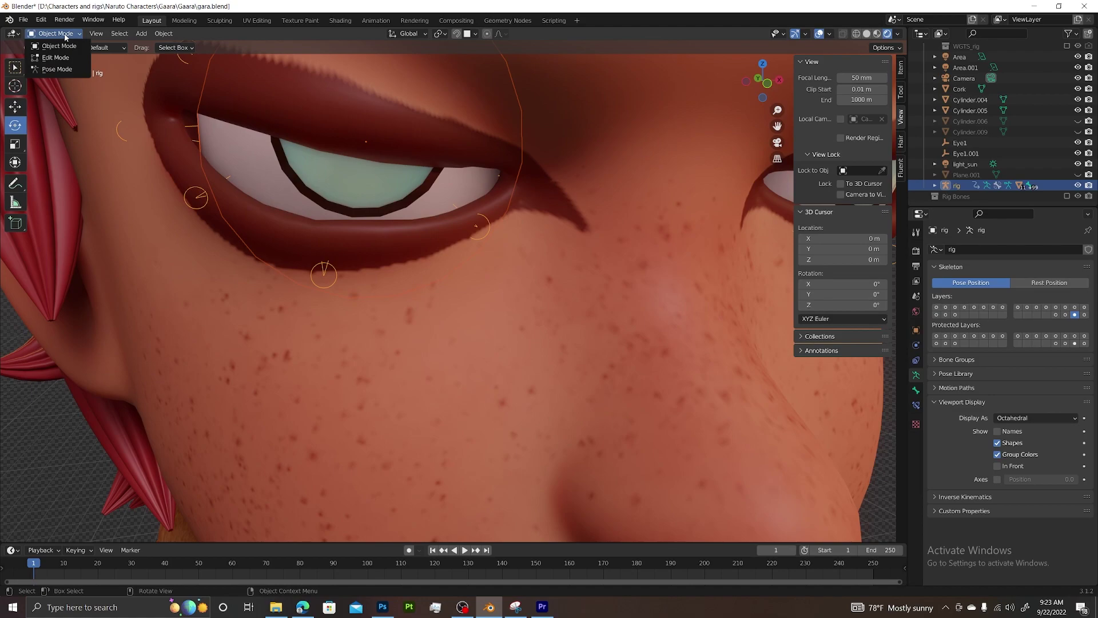
Step: In Pose Mode, make MCH-eye.R active and parent Eye_Sclera.001 to it with Bone type
left_click(57, 68)
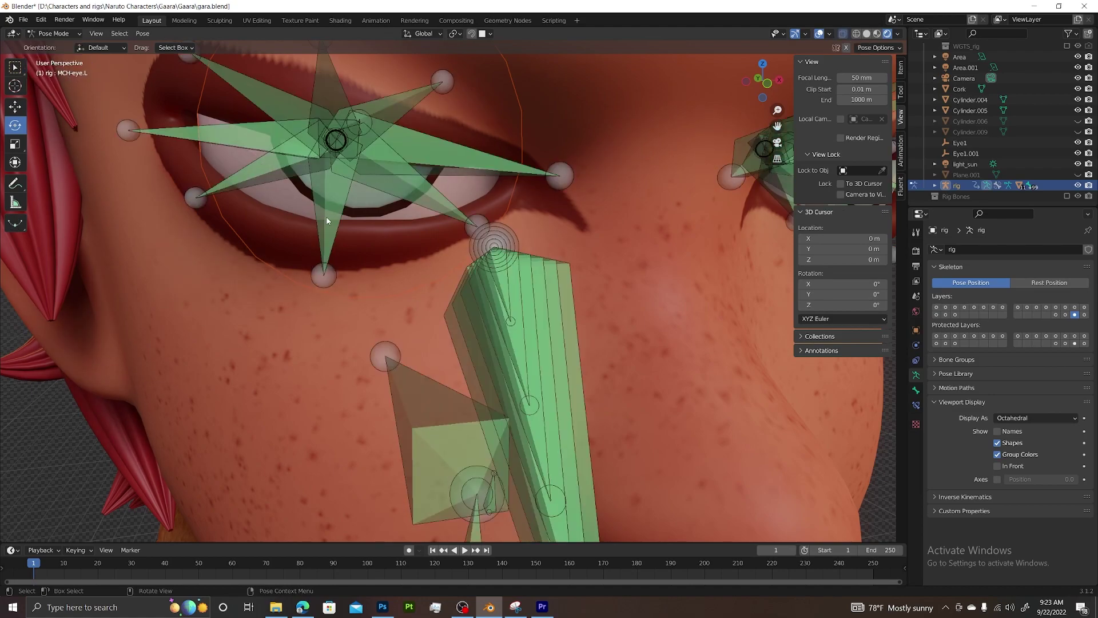
scroll(328, 221, "down", 2)
middle_click_drag(343, 225, 492, 189)
left_click(487, 187)
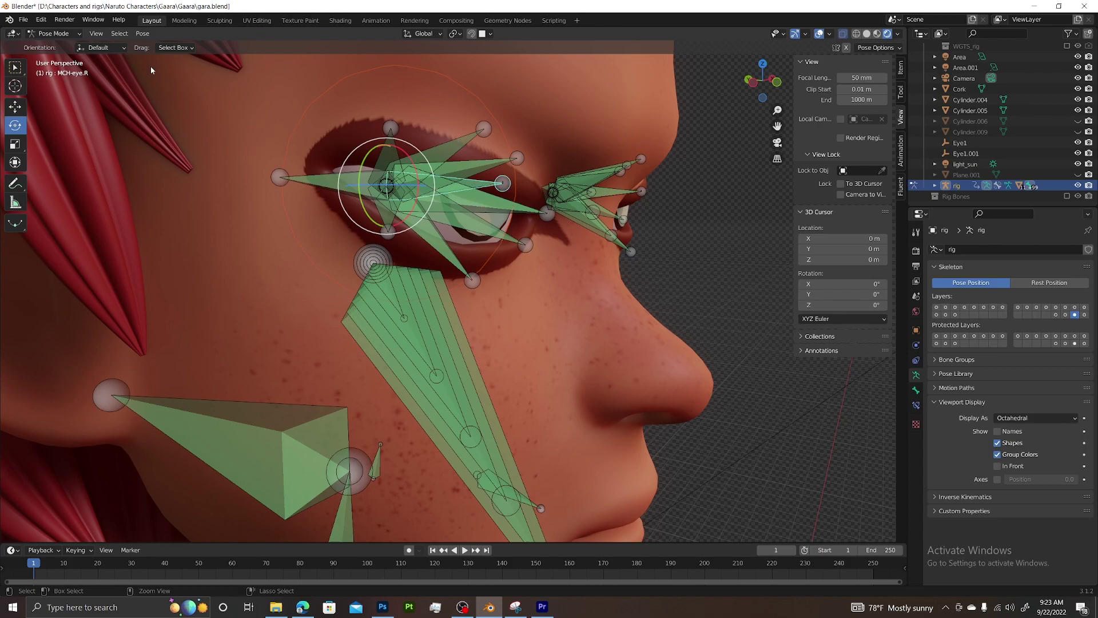
key("ctrl+p")
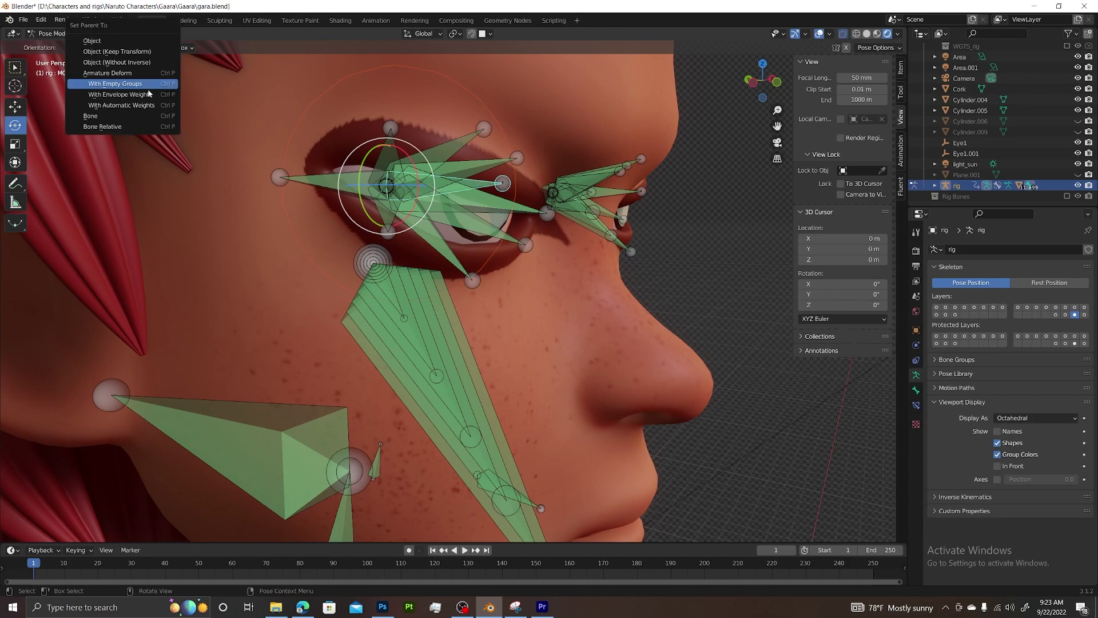
left_click(133, 117)
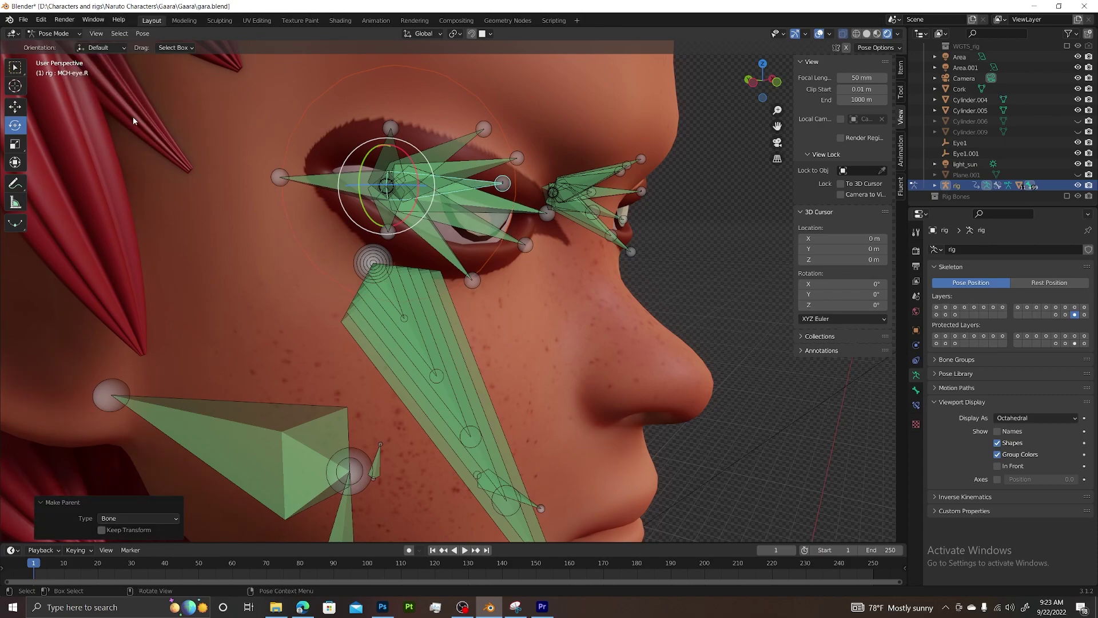
scroll(449, 191, "down", 4)
middle_click_drag(476, 219, 406, 223)
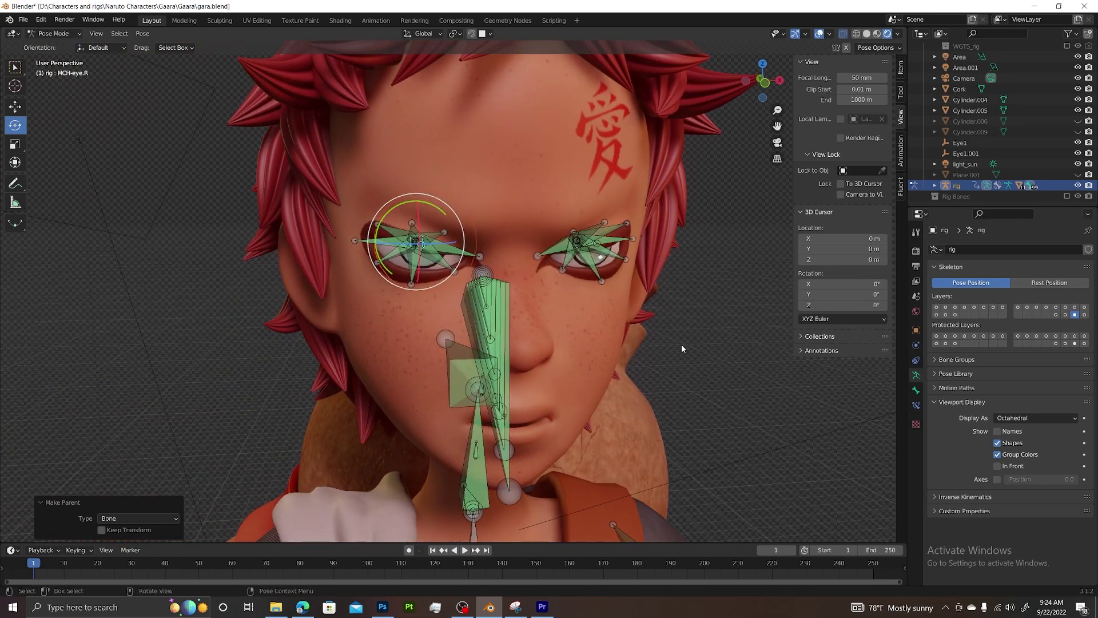
Step: Show only the rig's first bone layer holding the control shapes
left_click(936, 308)
scroll(661, 318, "down", 5)
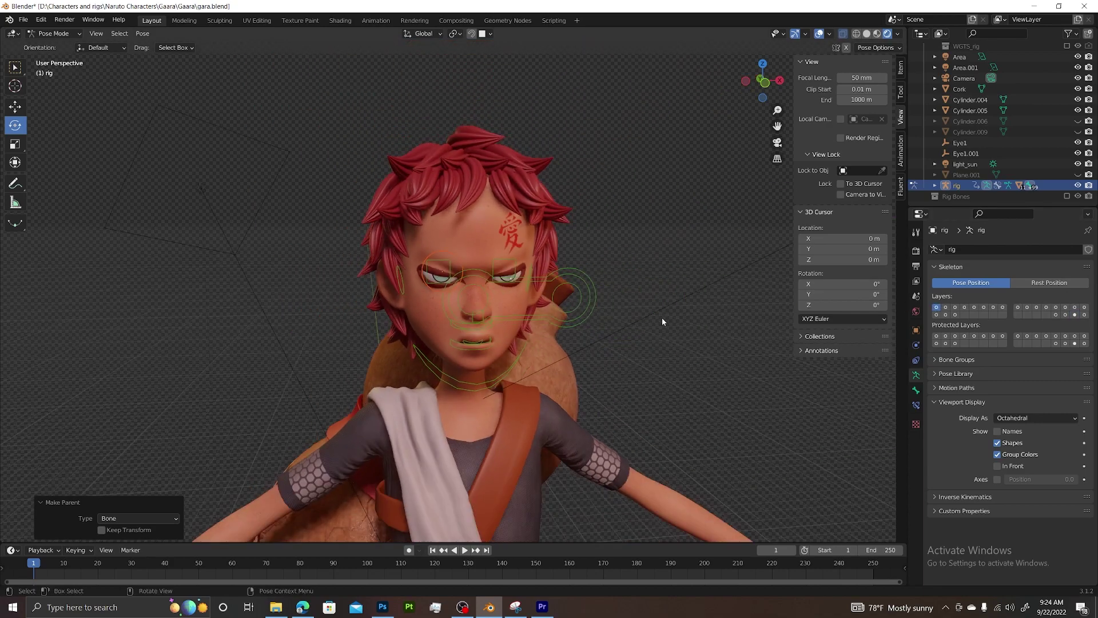
middle_click_drag(521, 286, 555, 286)
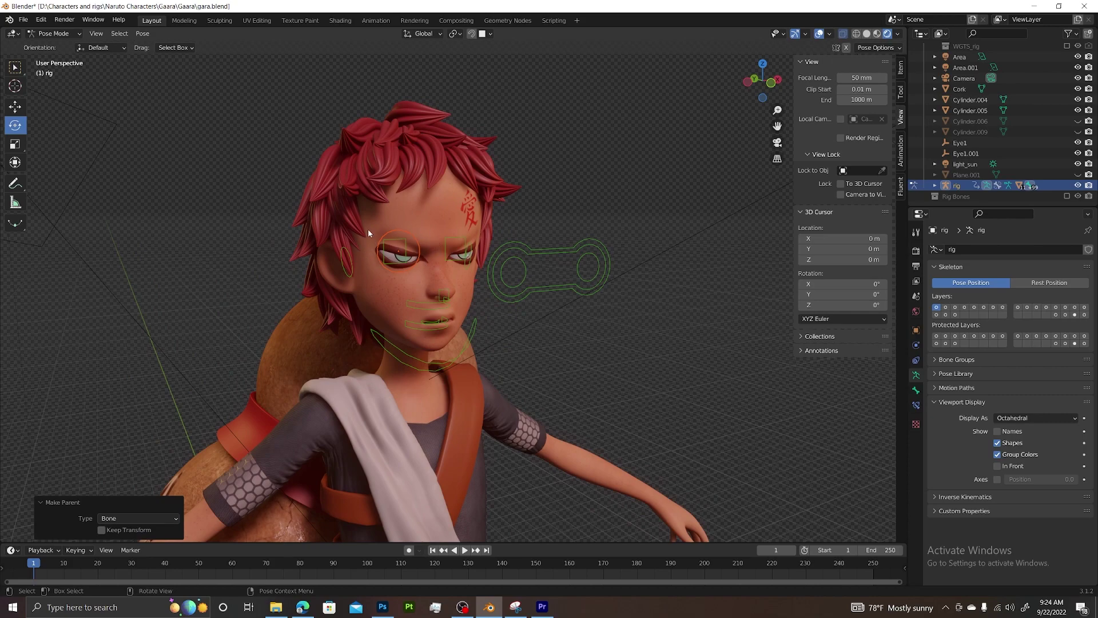
Step: Switch to Object Mode, deselect the rig, then return the rig to Pose Mode
left_click(54, 34)
left_click(53, 46)
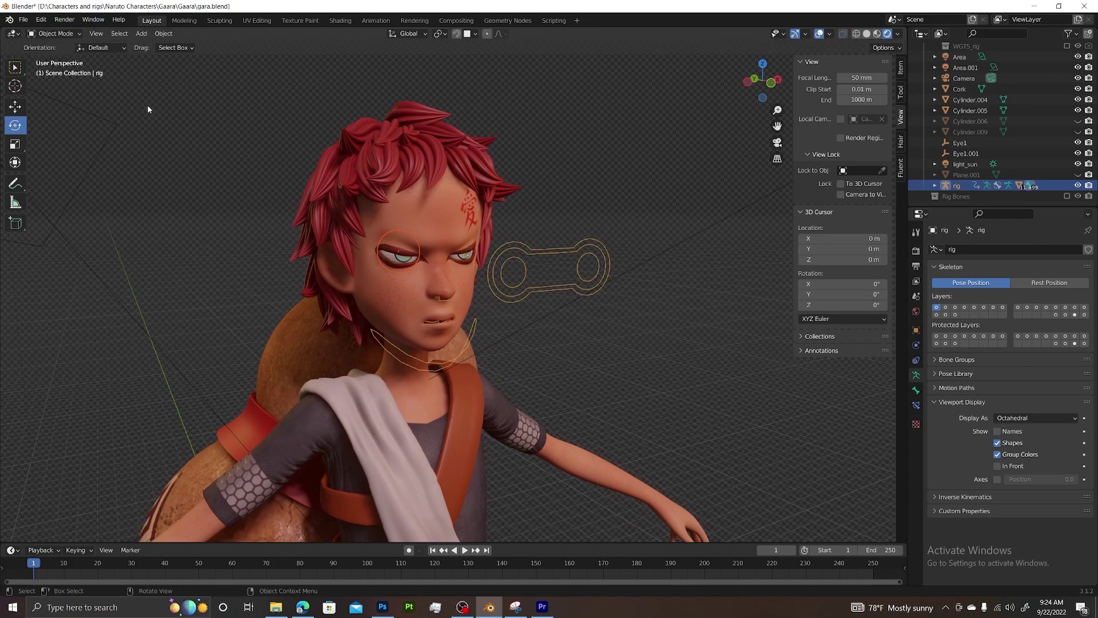
left_click(201, 122)
left_click(55, 33)
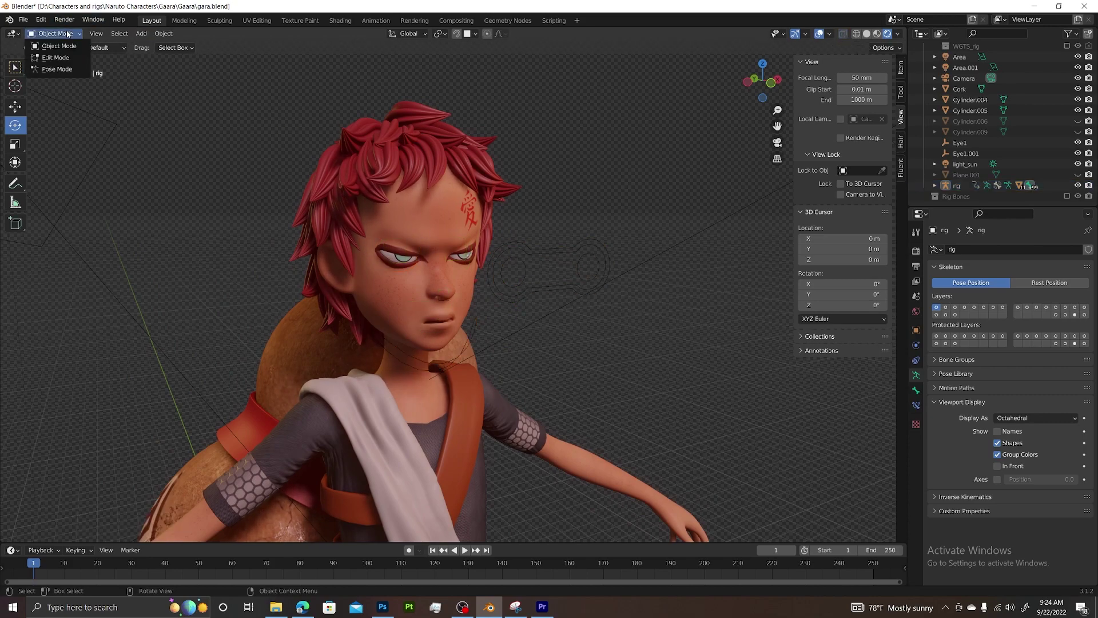
left_click(57, 69)
scroll(479, 260, "up", 2)
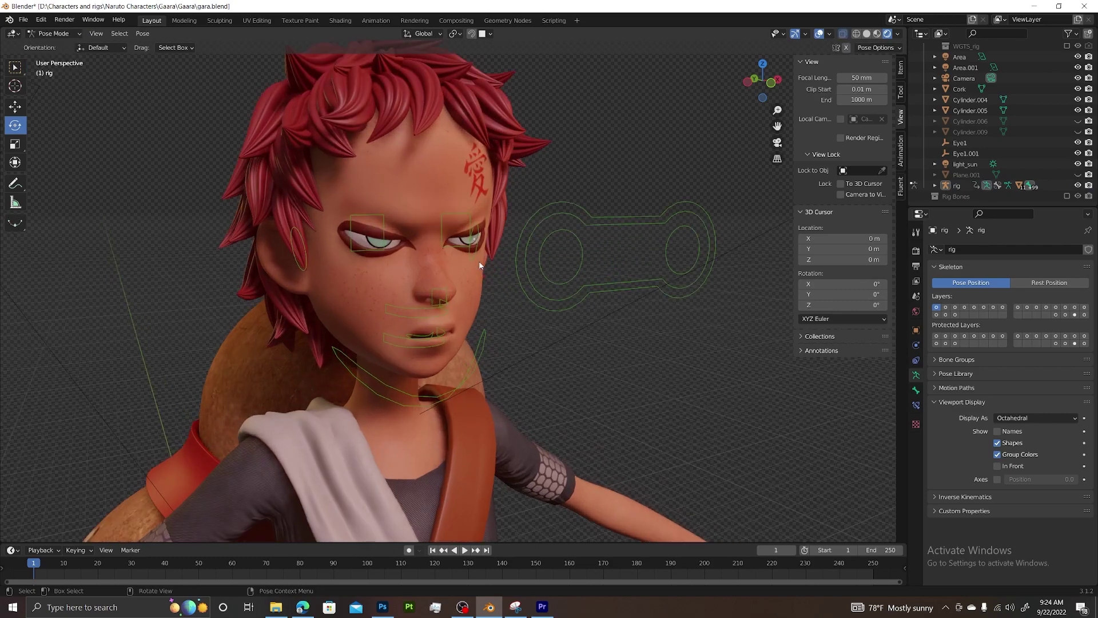
Step: Move the eyes controller by about 0.634, -0.391, -0.214 m so both eyeballs follow it
left_click(545, 214)
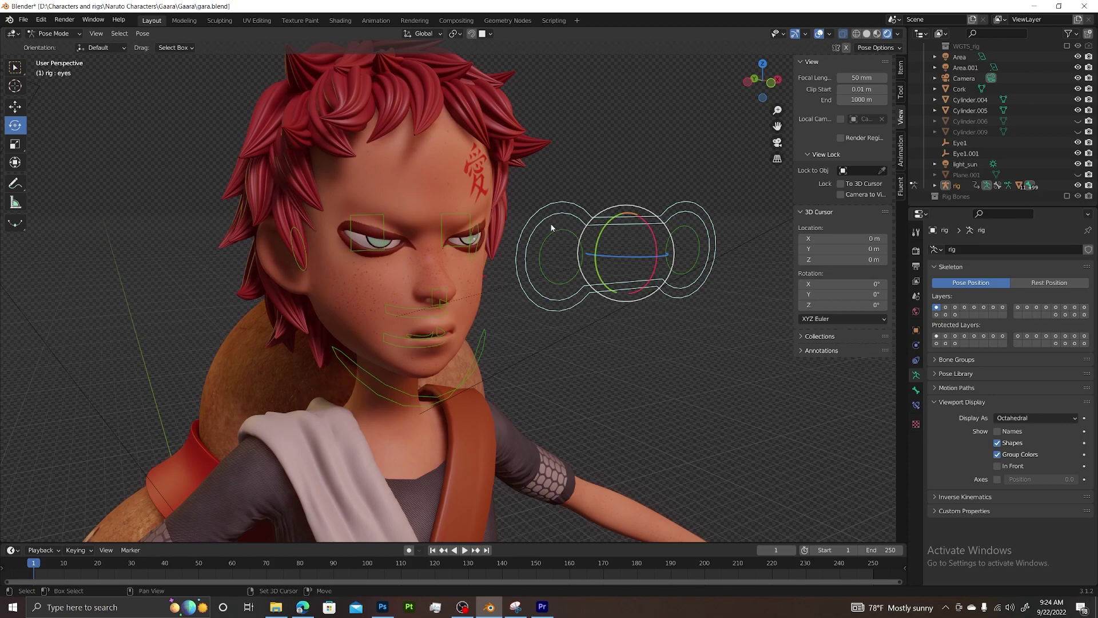
middle_click_drag(551, 228, 512, 207)
key("g")
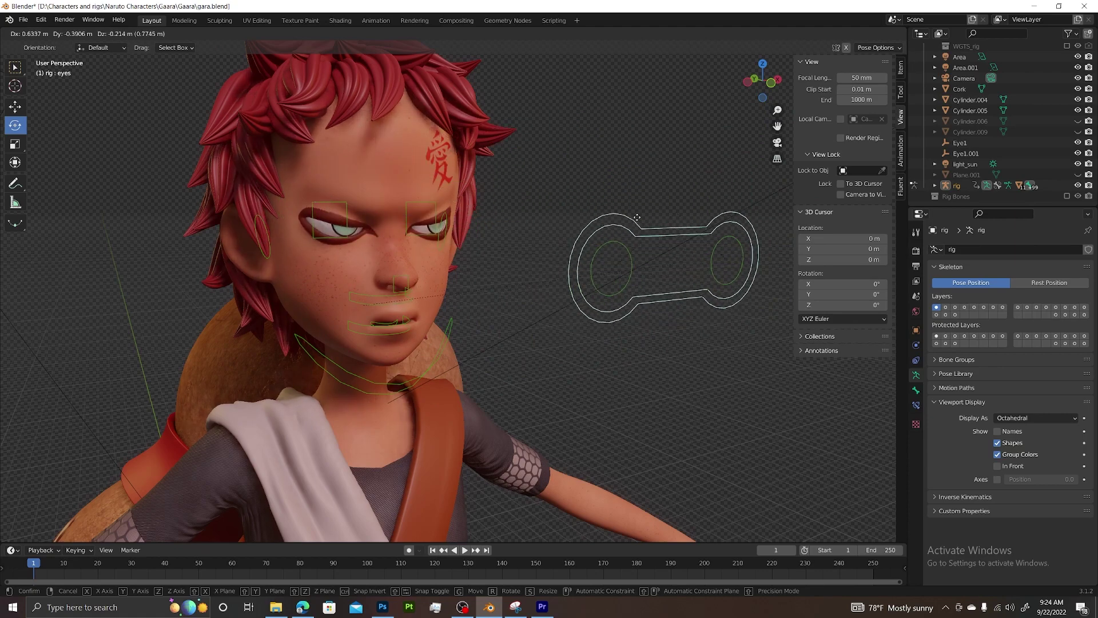
left_click(637, 217)
middle_click_drag(637, 218, 511, 240)
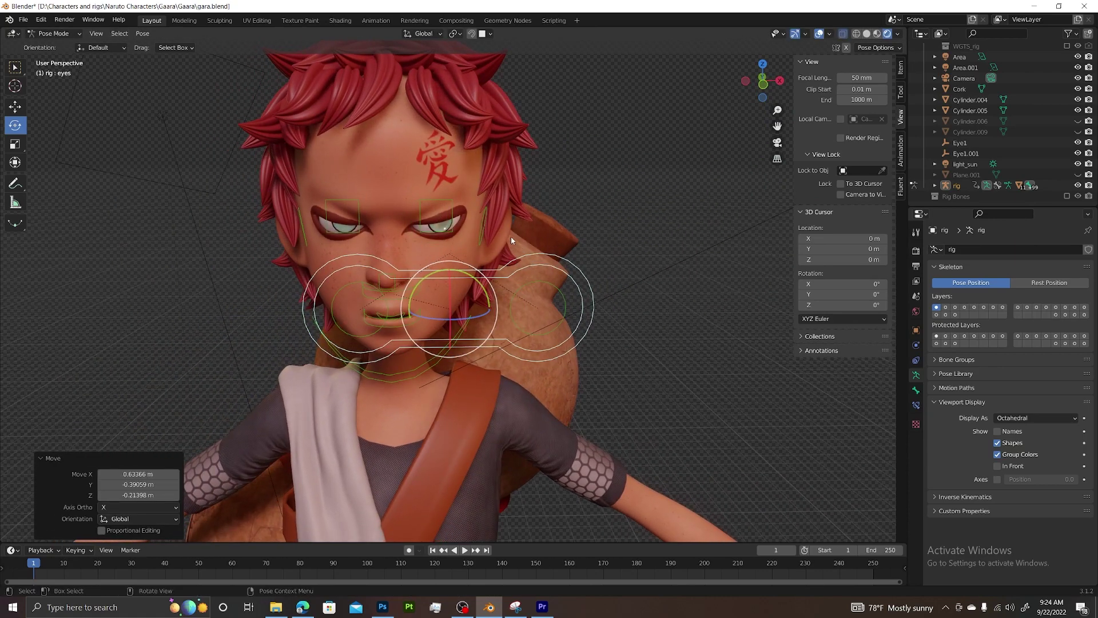